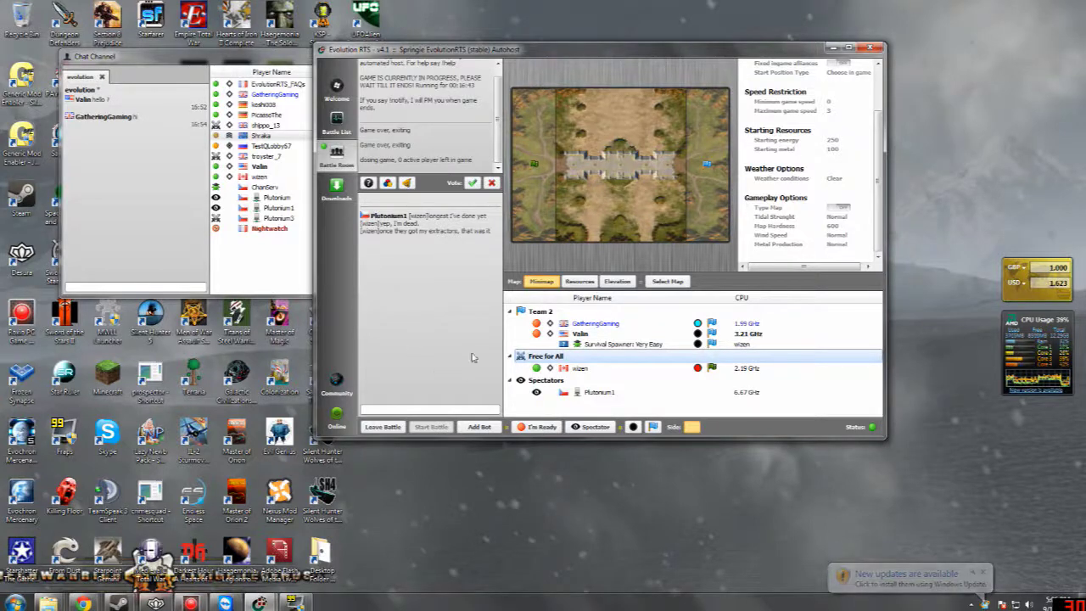
- Bring the separate chat channel window forward and close it
{"action": "left_click", "coordinate": [260, 260]}
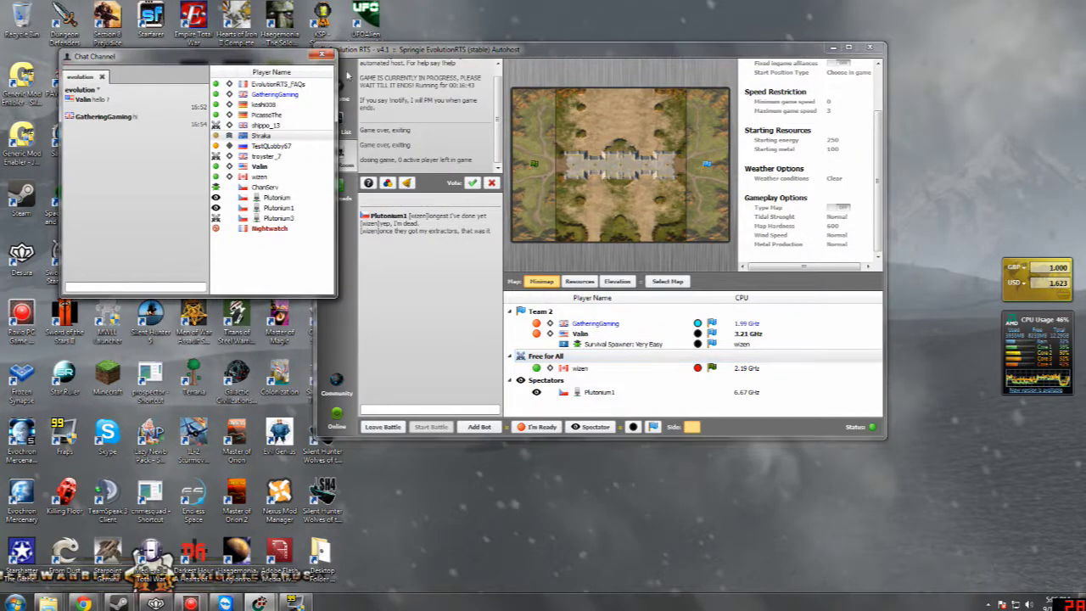
{"action": "left_click", "coordinate": [321, 54]}
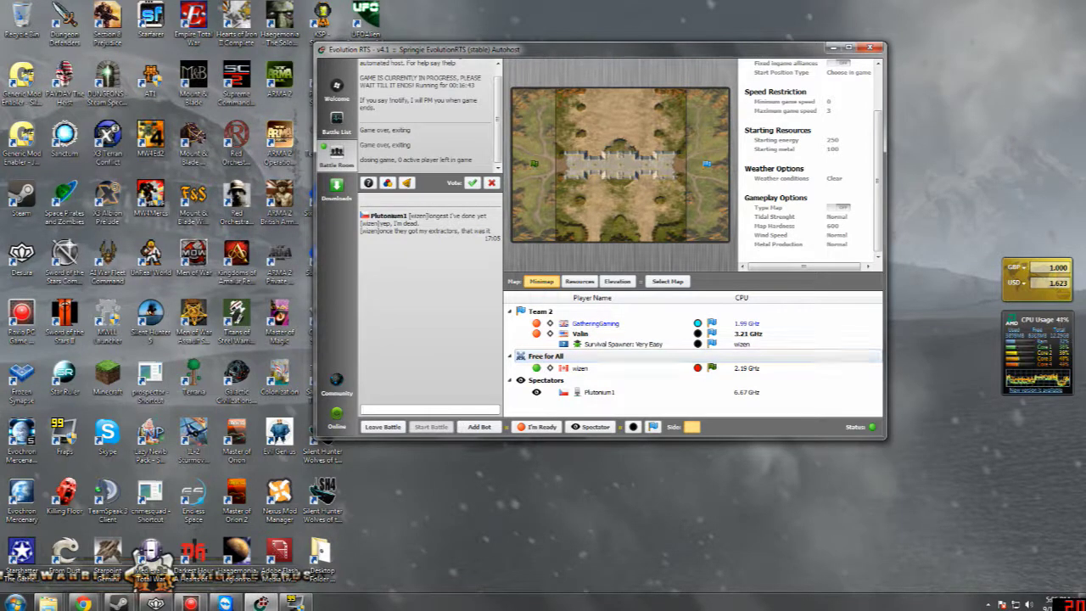
{"action": "type", "text": "join"}
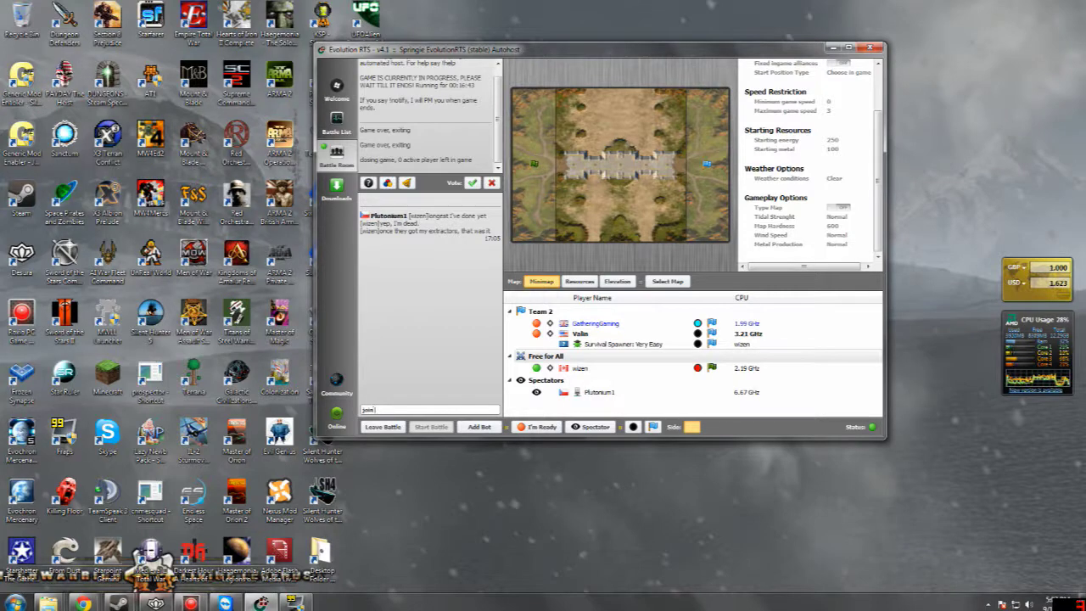
{"action": "type", "text": " us"}
{"action": "type", "text": " as"}
{"action": "type", "text": " up"}
{"action": "type", "text": " the b"}
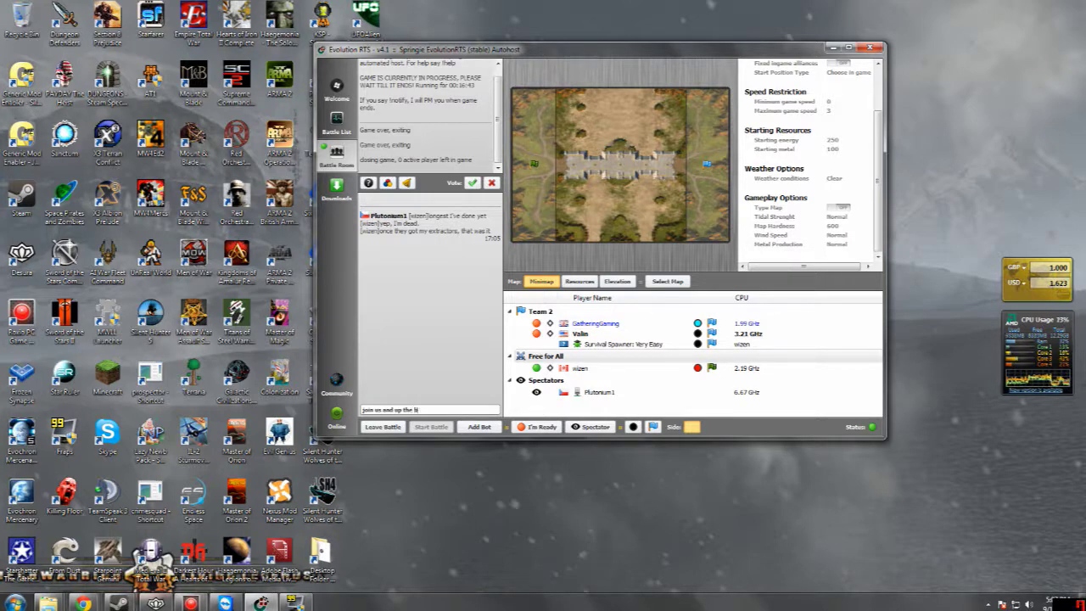
{"action": "type", "text": "ot"}
{"action": "type", "text": " on the ot"}
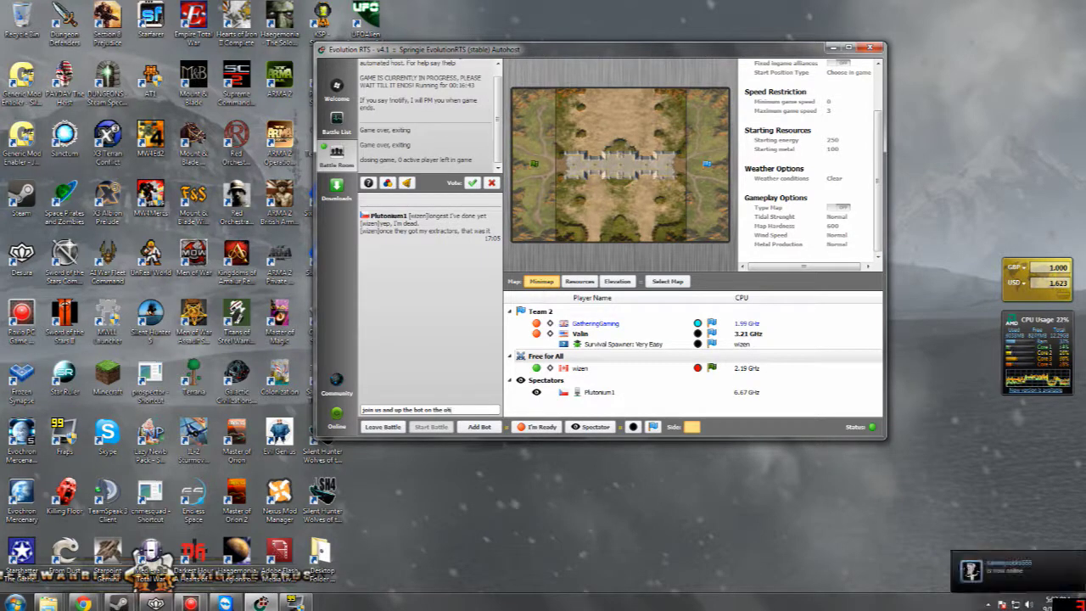
{"action": "type", "text": "er"}
{"action": "type", "text": " tea"}
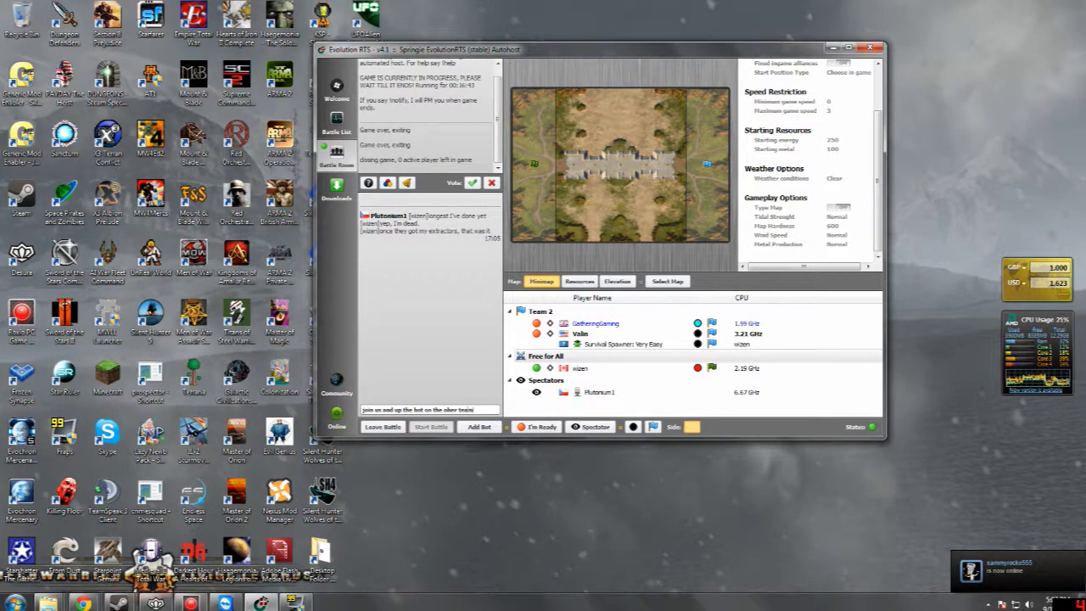
{"action": "type", "text": "m"}
- Send the battle chat invitation asking others to join and move the bot
{"action": "key", "text": "Return"}
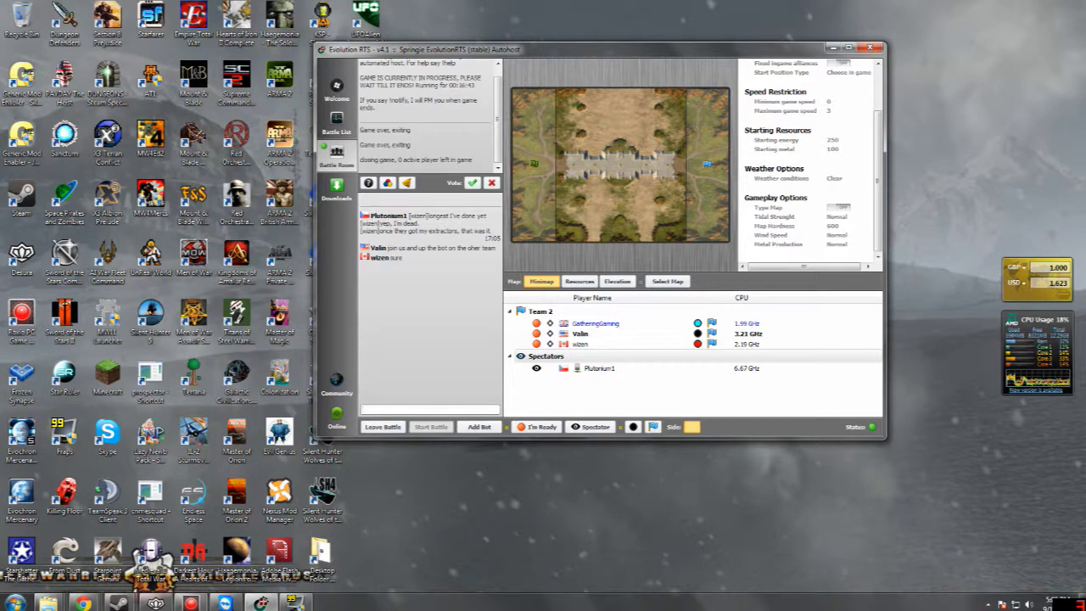
{"action": "type", "text": "just"}
{"action": "type", "text": " one"}
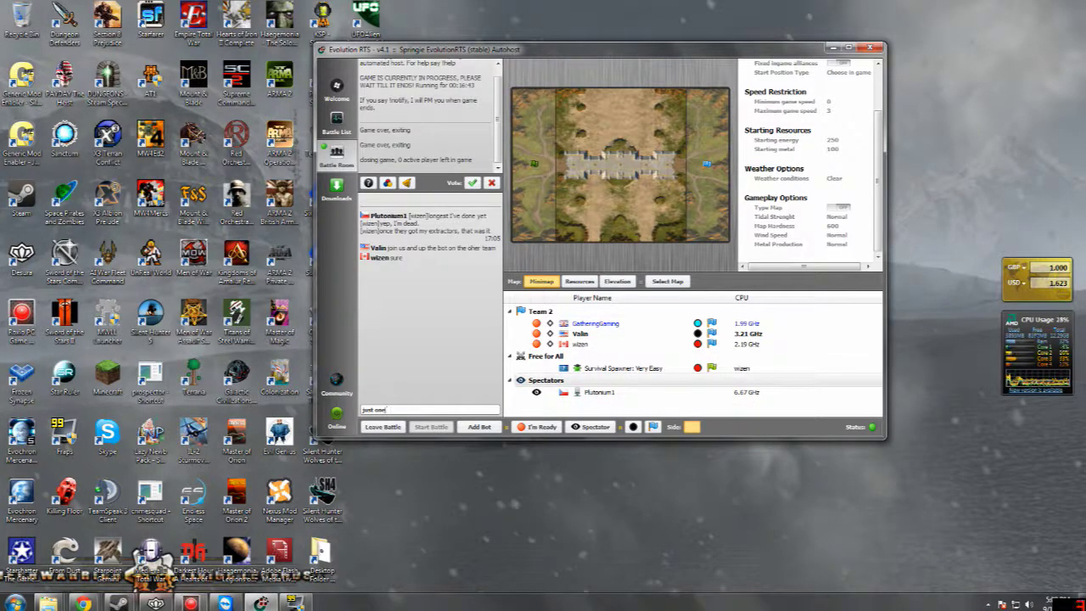
- Reply that you want one bot, then ask whether the teammate has Steam and a mic
{"action": "key", "text": "Return"}
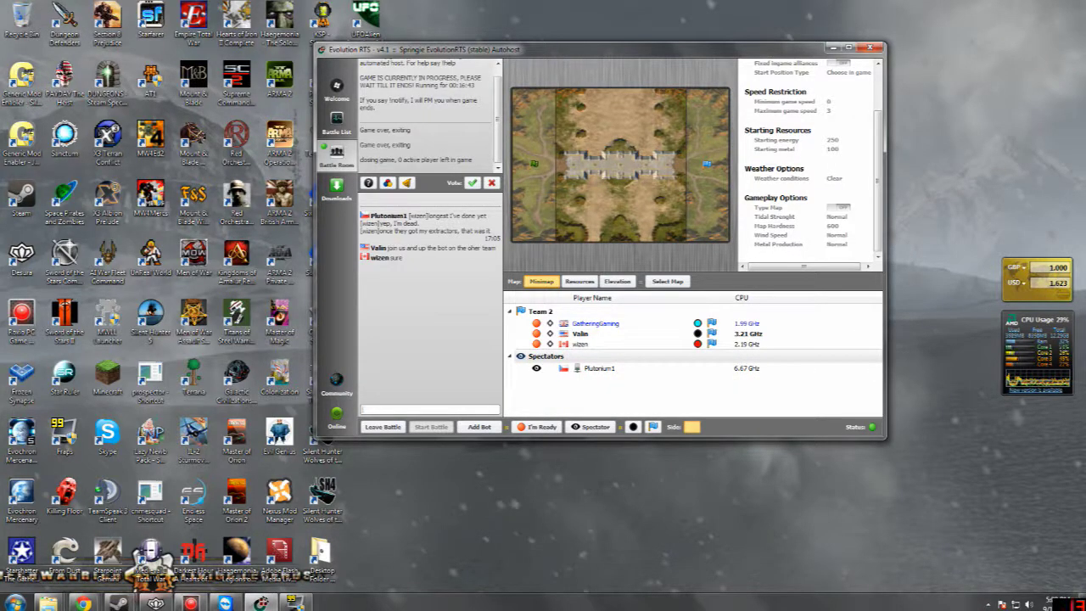
{"action": "type", "text": "just"}
{"action": "type", "text": " o"}
{"action": "type", "text": "neexi"}
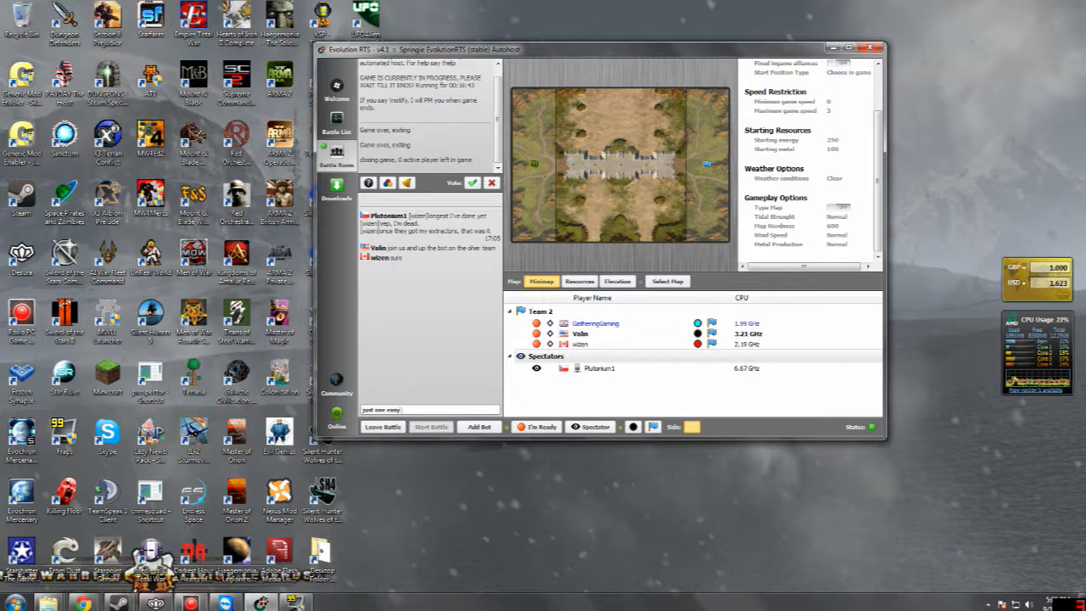
{"action": "type", "text": "nd"}
{"action": "type", "text": " do you ha"}
{"action": "type", "text": "e it"}
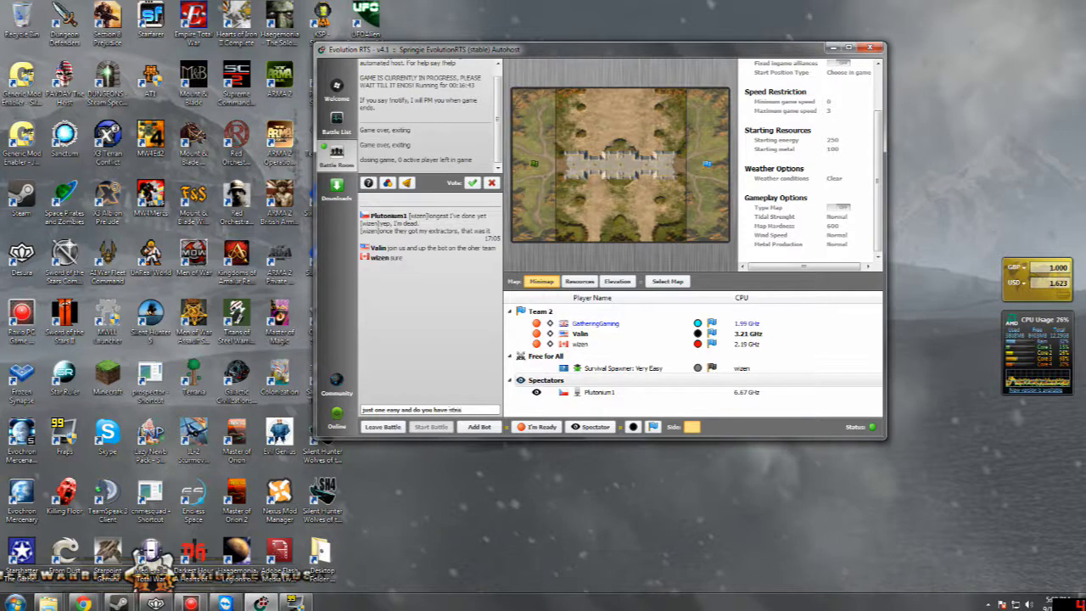
{"action": "type", "text": "am or something"}
{"action": "key", "text": "Return"}
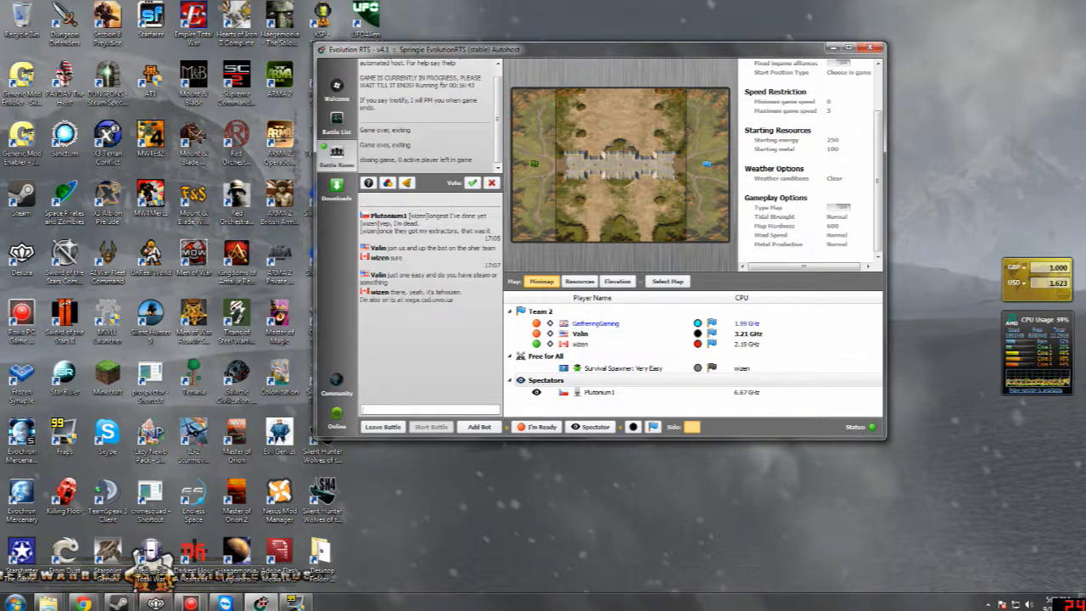
{"action": "type", "text": "yes"}
{"action": "type", "text": " go"}
{"action": "type", "text": "t a mic"}
{"action": "key", "text": "Return"}
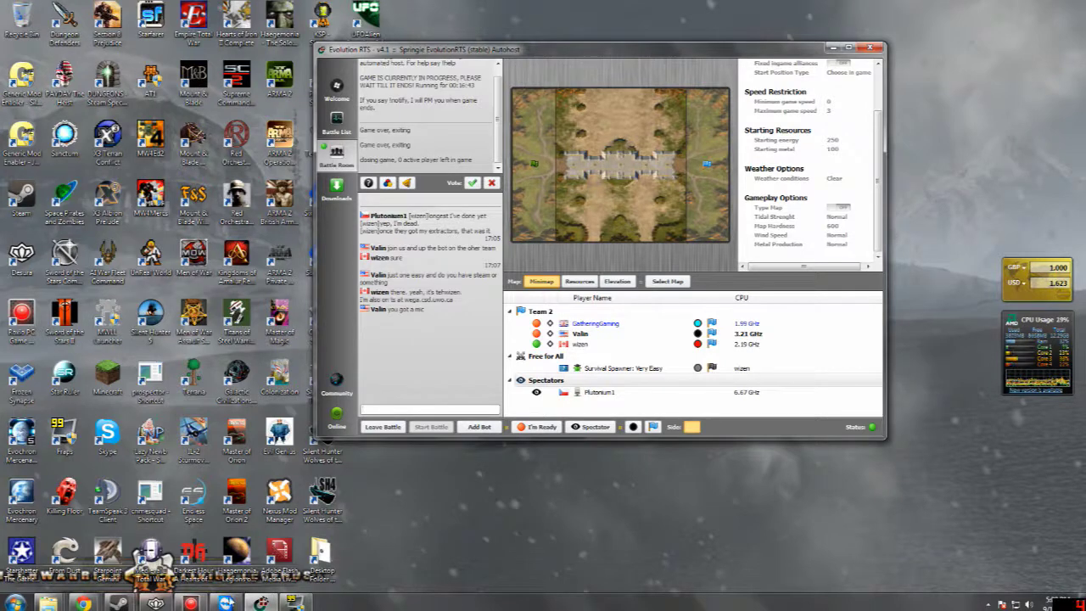
{"action": "mouse_move", "coordinate": [119, 603]}
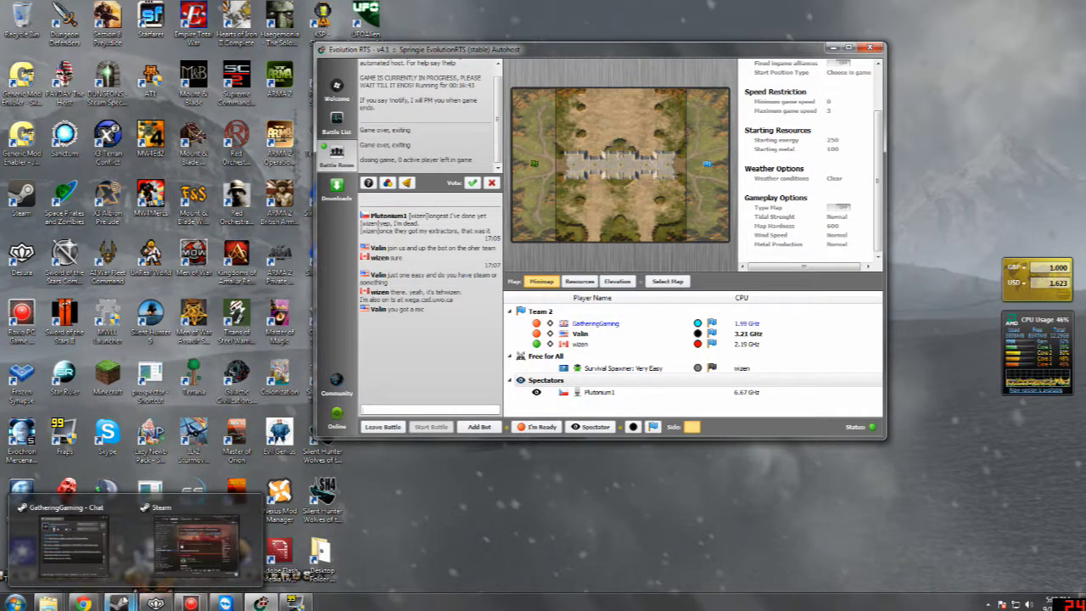
- Switch to Steam's community section and shift its window left to reveal the lobby
{"action": "left_click", "coordinate": [212, 541]}
{"action": "left_click", "coordinate": [382, 78]}
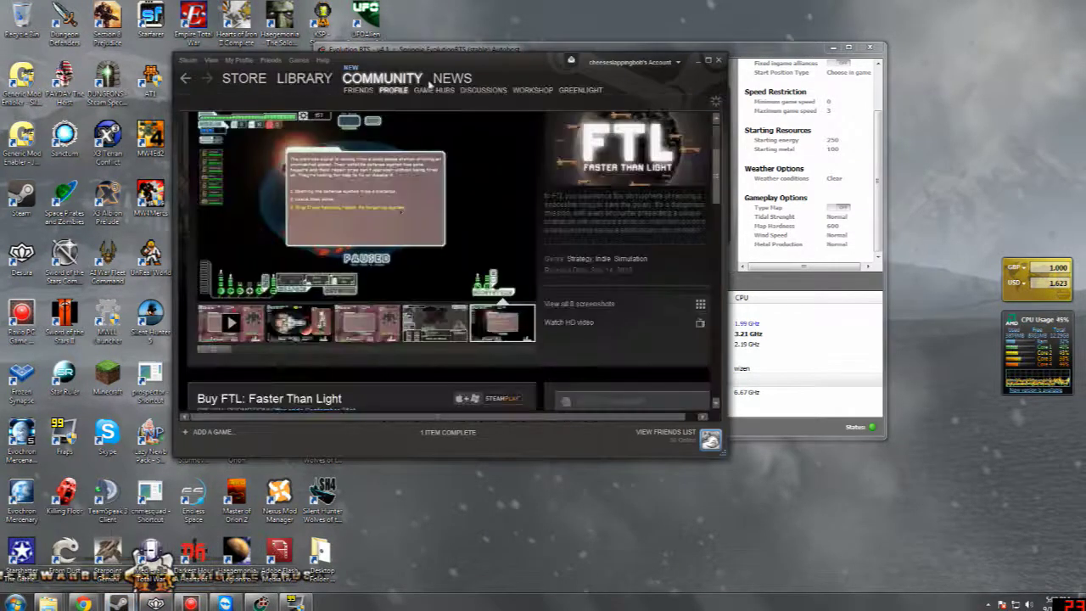
{"action": "left_click", "coordinate": [362, 80]}
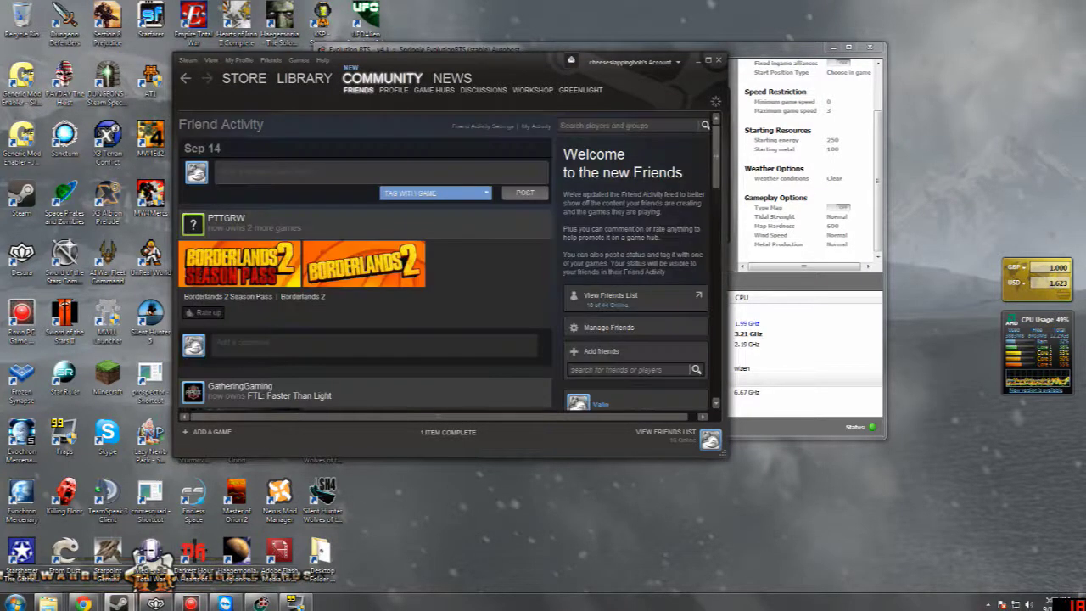
{"action": "mouse_move", "coordinate": [529, 58]}
{"action": "left_mouse_down"}
{"action": "mouse_move", "coordinate": [190, 83]}
{"action": "mouse_move", "coordinate": [386, 94]}
{"action": "left_mouse_up"}
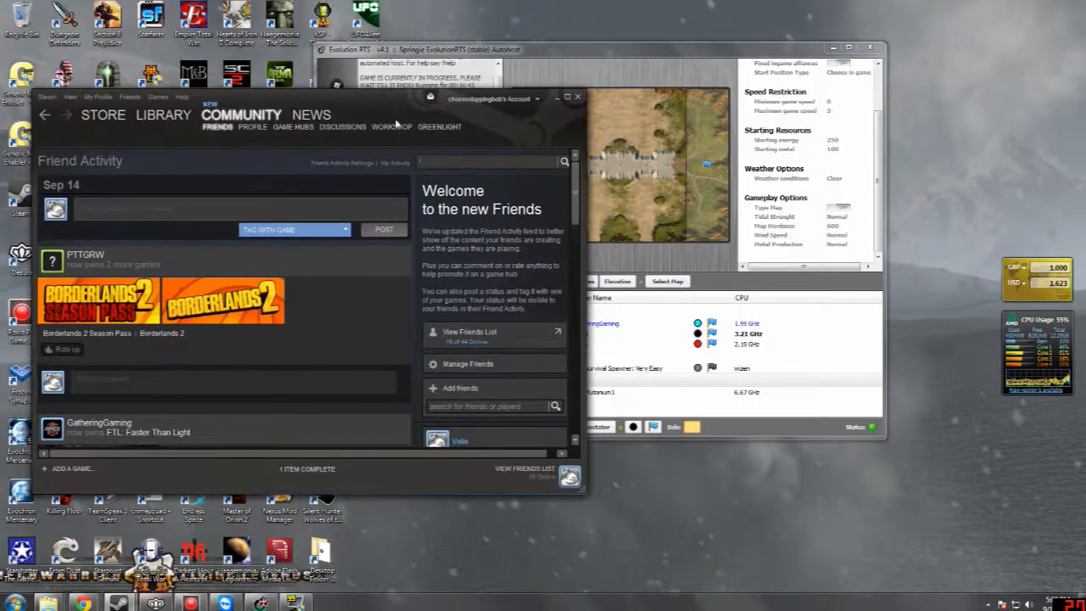
{"action": "type", "text": "hi"}
{"action": "type", "text": "llo"}
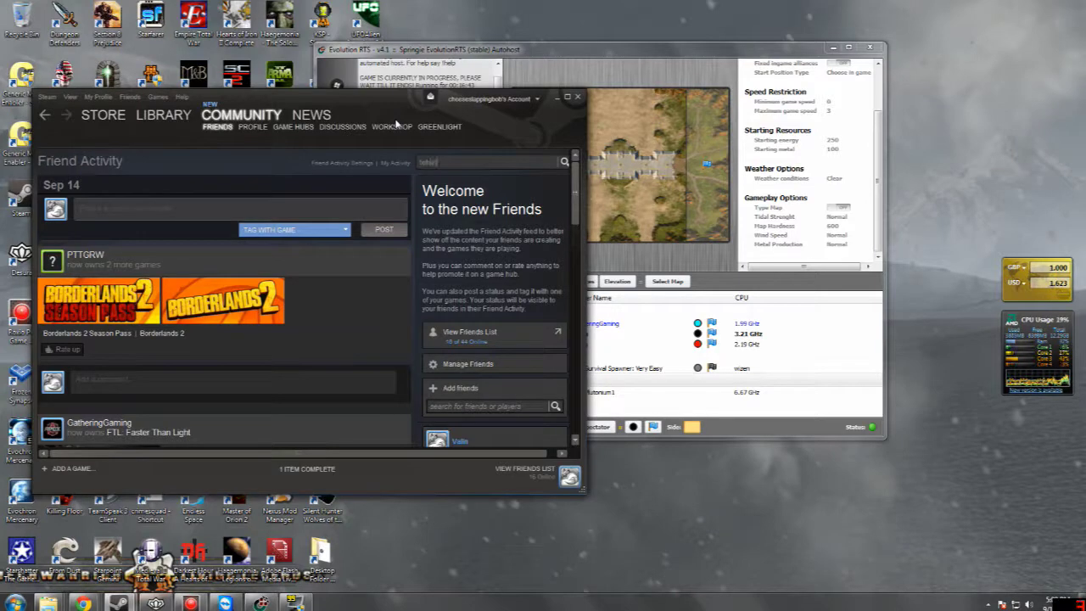
{"action": "type", "text": "zen"}
{"action": "key", "text": "Return"}
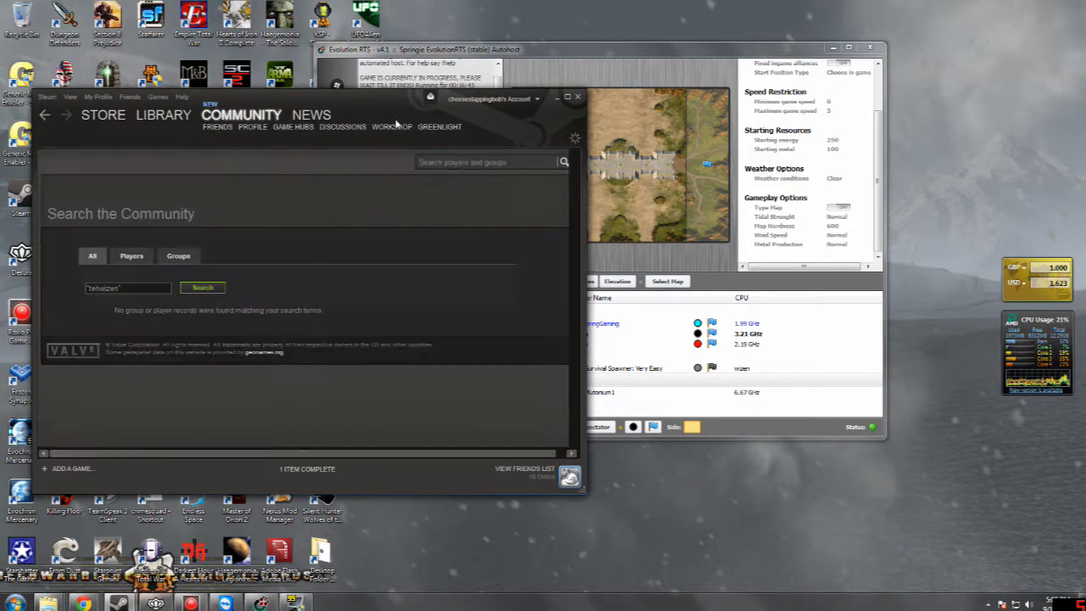
{"action": "mouse_move", "coordinate": [399, 101]}
{"action": "left_mouse_down"}
{"action": "mouse_move", "coordinate": [226, 85]}
{"action": "mouse_move", "coordinate": [178, 51]}
{"action": "mouse_move", "coordinate": [174, 71]}
{"action": "left_mouse_up"}
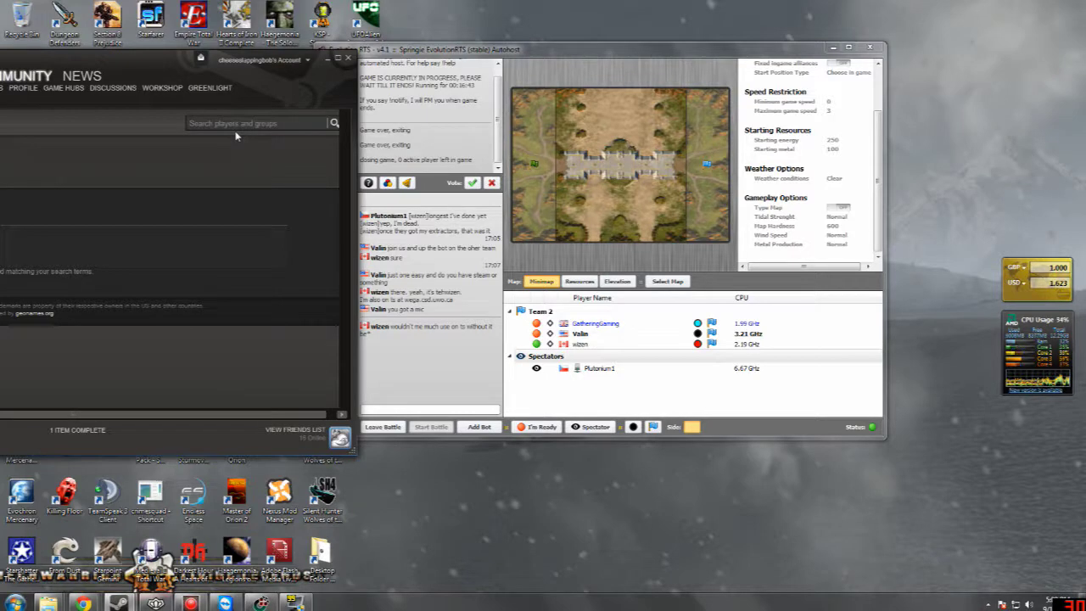
{"action": "mouse_move", "coordinate": [180, 66]}
{"action": "left_mouse_down"}
{"action": "mouse_move", "coordinate": [153, 66]}
{"action": "mouse_move", "coordinate": [187, 67]}
{"action": "mouse_move", "coordinate": [180, 75]}
{"action": "left_mouse_up"}
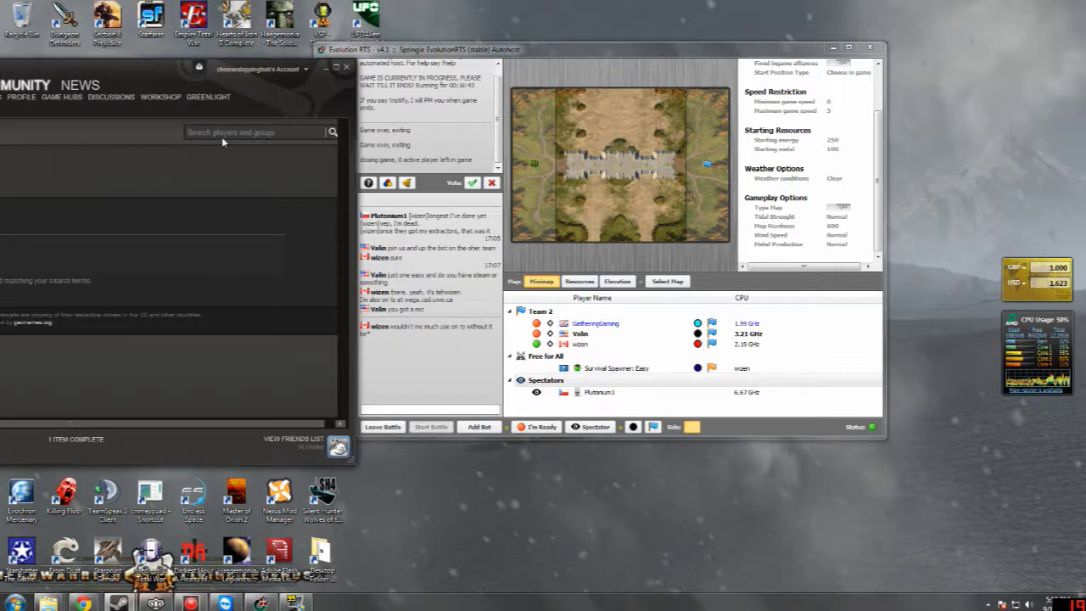
{"action": "left_click", "coordinate": [223, 133]}
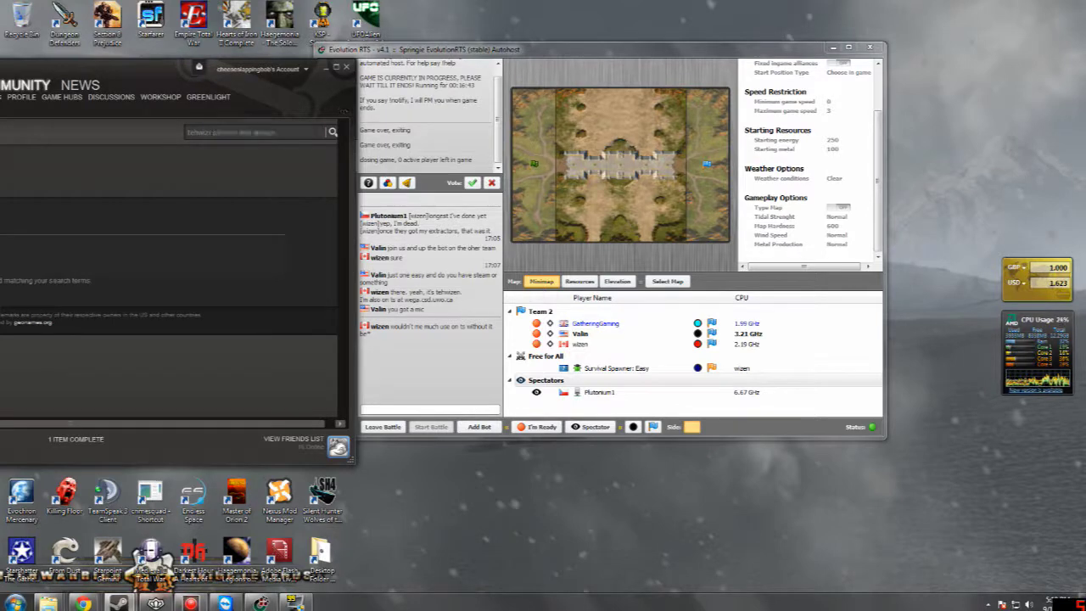
{"action": "left_click_drag", "start_coordinate": [116, 54], "coordinate": [369, 78]}
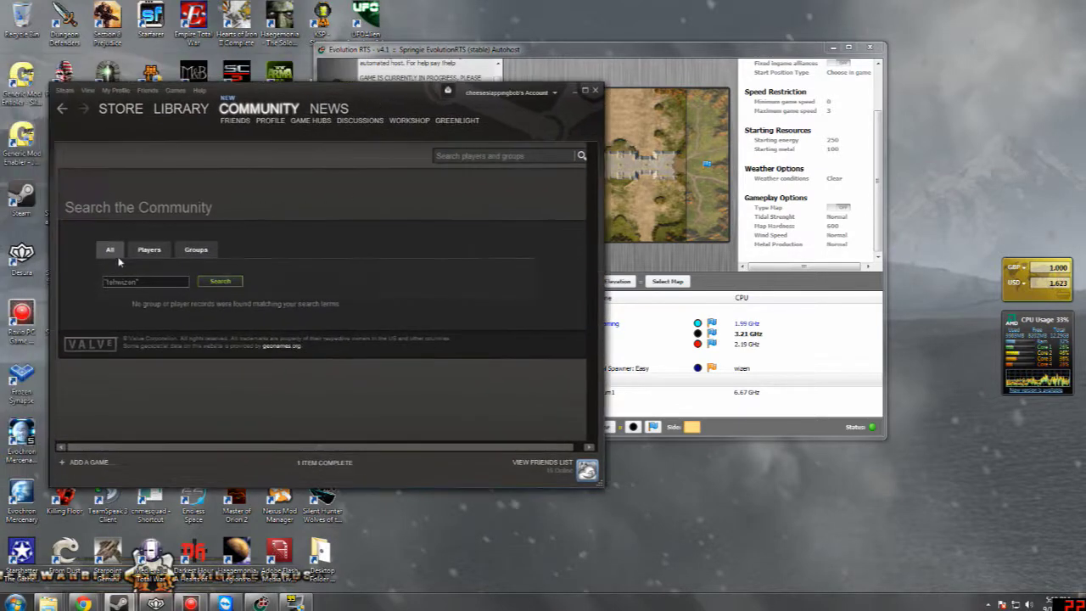
{"action": "left_click", "coordinate": [158, 255]}
- Tell the battle room the teammate wasn't found on Steam and share your Steam name
{"action": "left_click", "coordinate": [585, 89]}
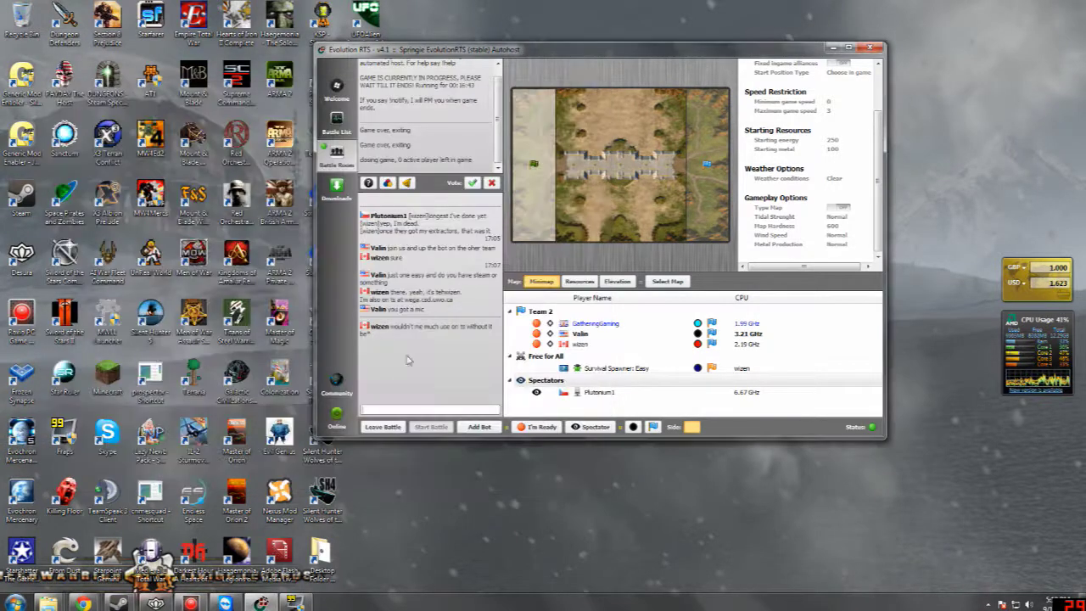
{"action": "type", "text": "i"}
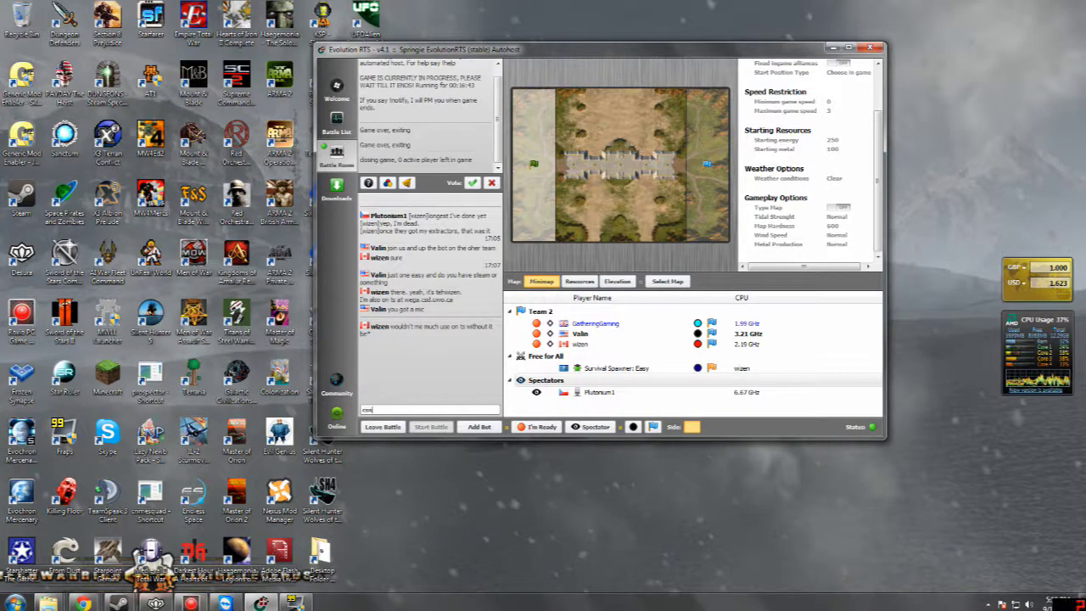
{"action": "type", "text": "t"}
{"action": "type", "text": " i"}
{"action": "type", "text": "x"}
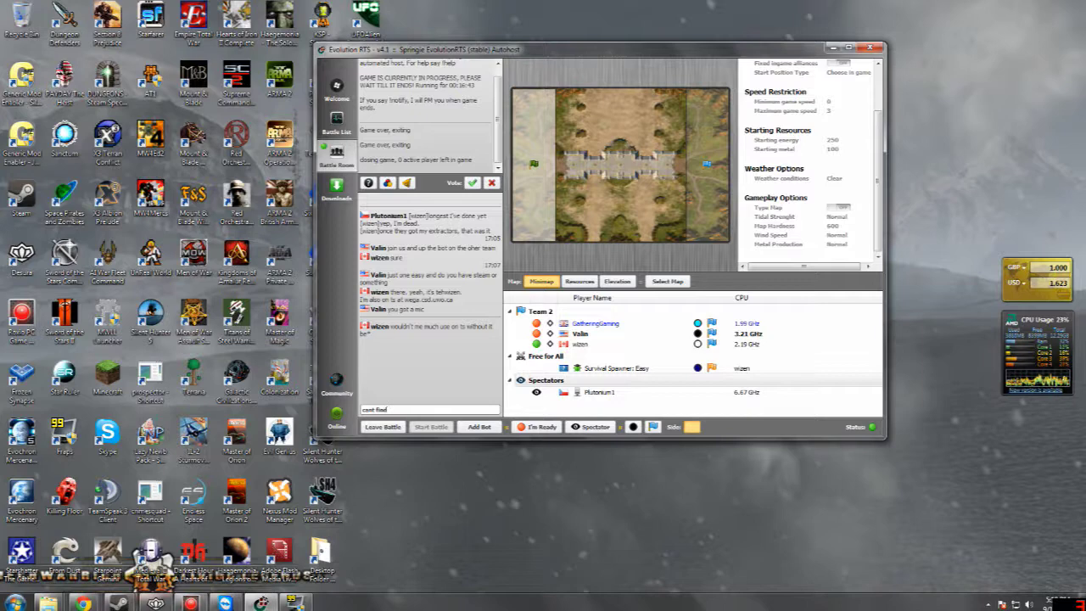
{"action": "type", "text": "ou)"}
{"action": "type", "text": "n"}
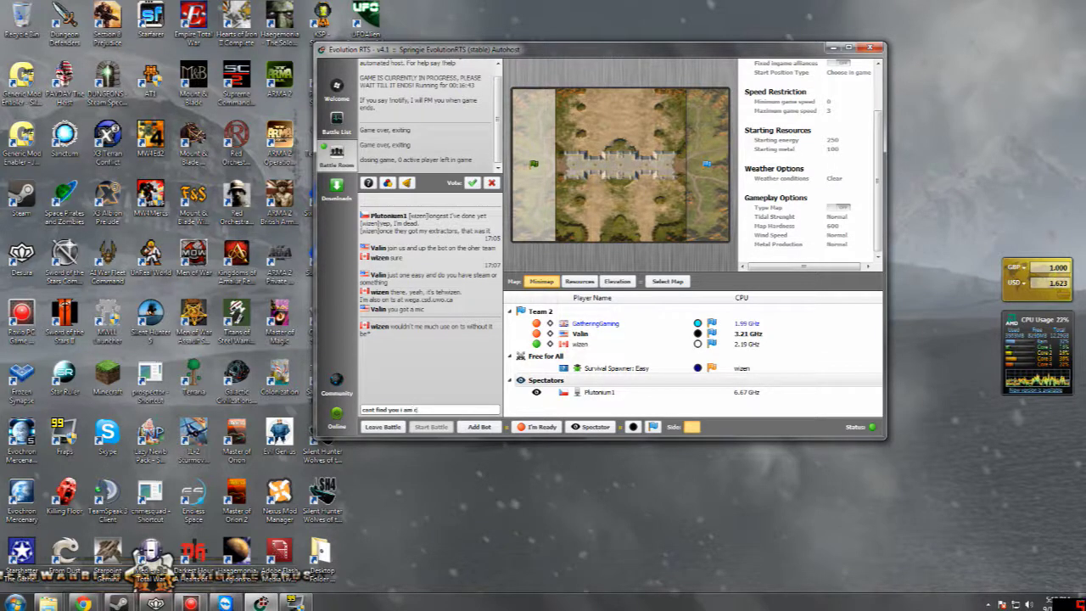
{"action": "type", "text": "i"}
{"action": "type", "text": "ck"}
{"action": "type", "text": "c"}
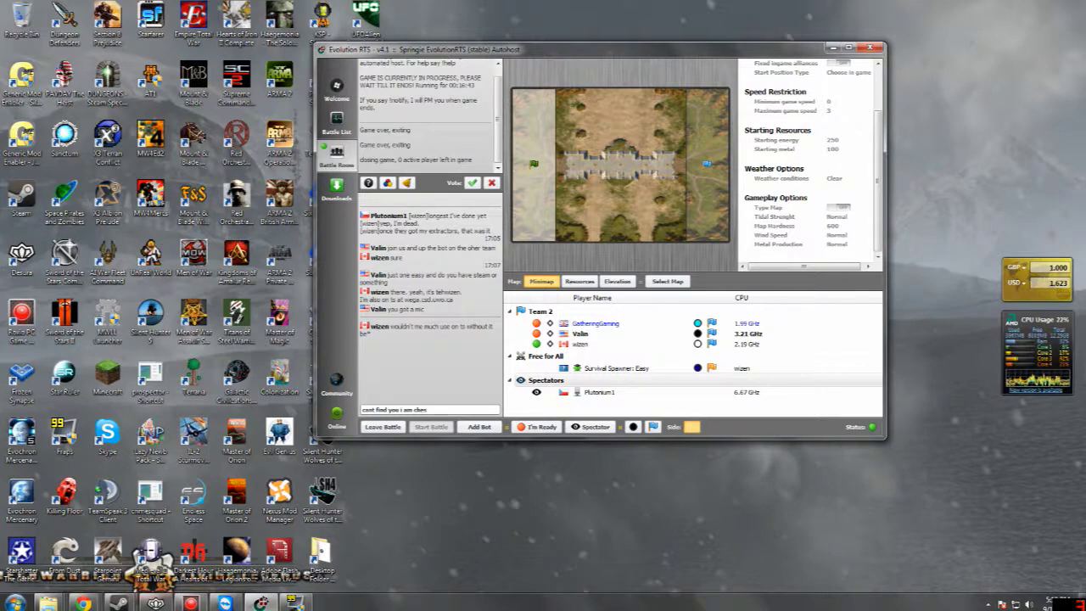
{"action": "type", "text": "k"}
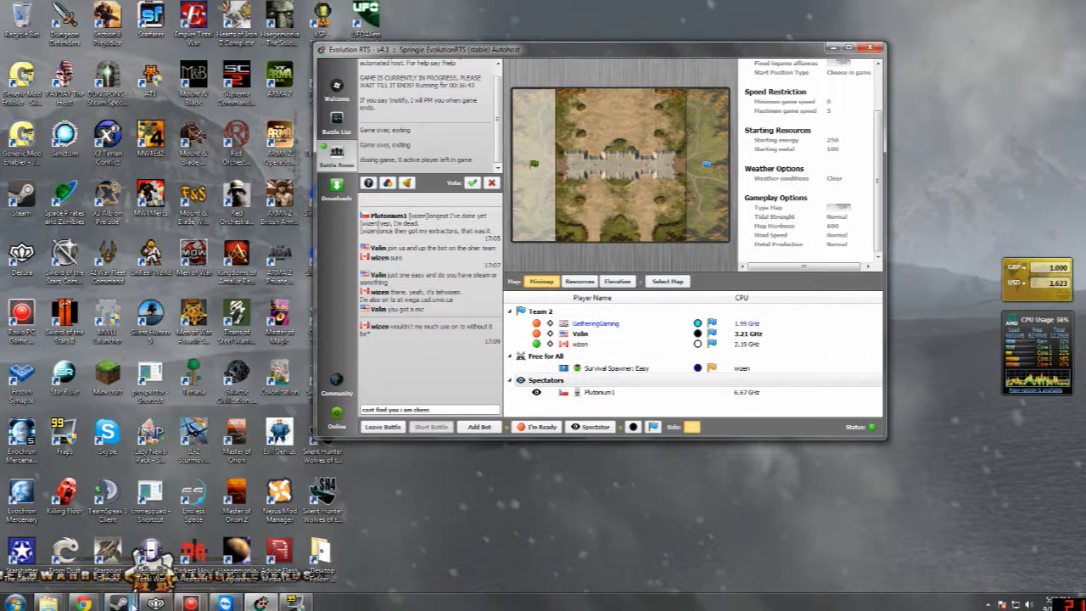
{"action": "mouse_move", "coordinate": [120, 603]}
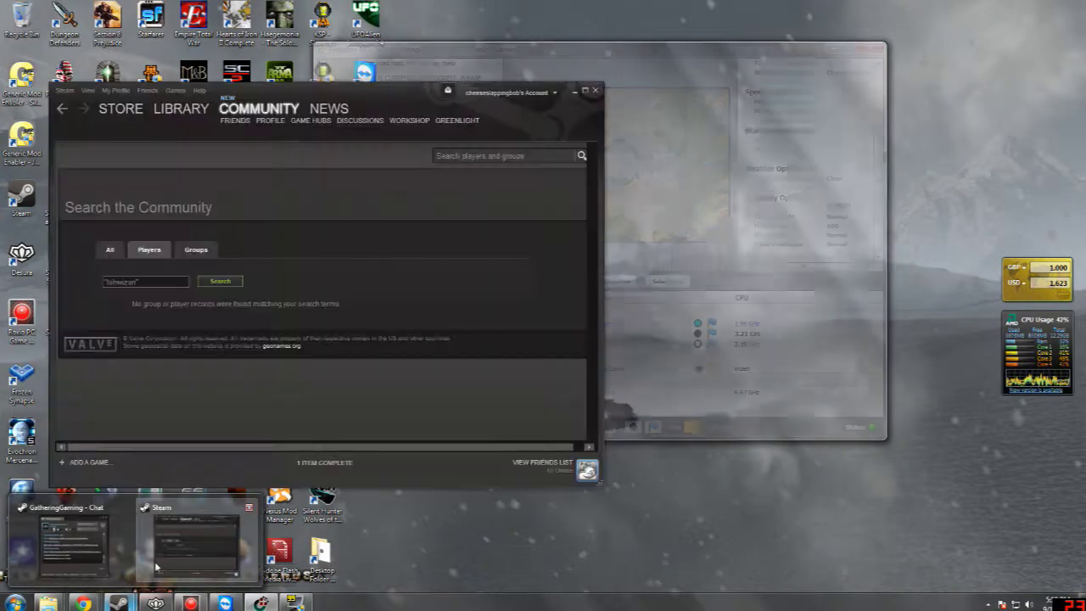
{"action": "left_click", "coordinate": [153, 564]}
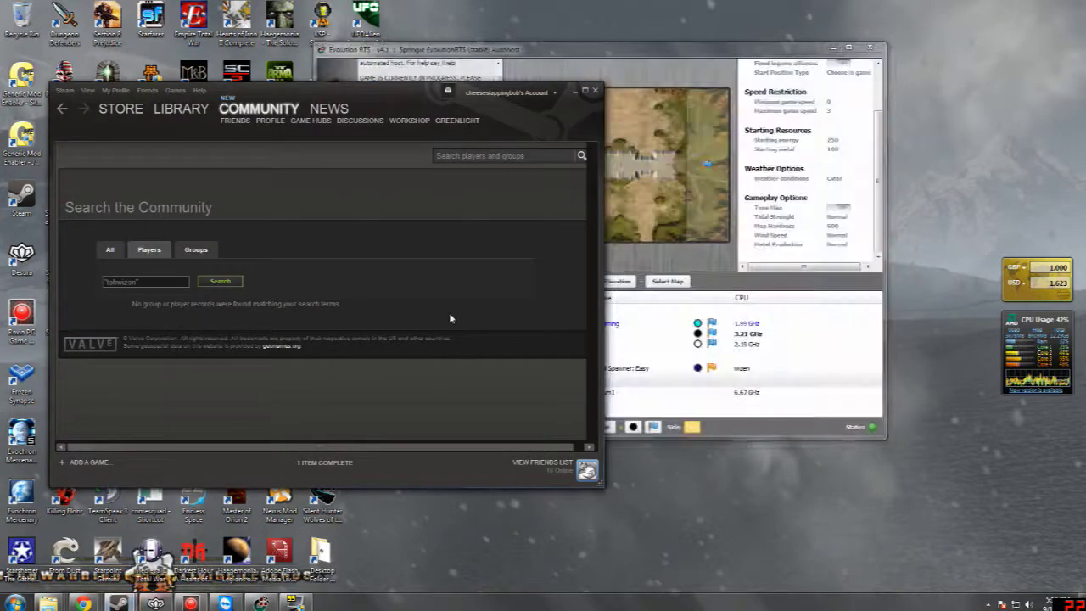
{"action": "left_click", "coordinate": [575, 92]}
{"action": "type", "text": "cant find you i am che"}
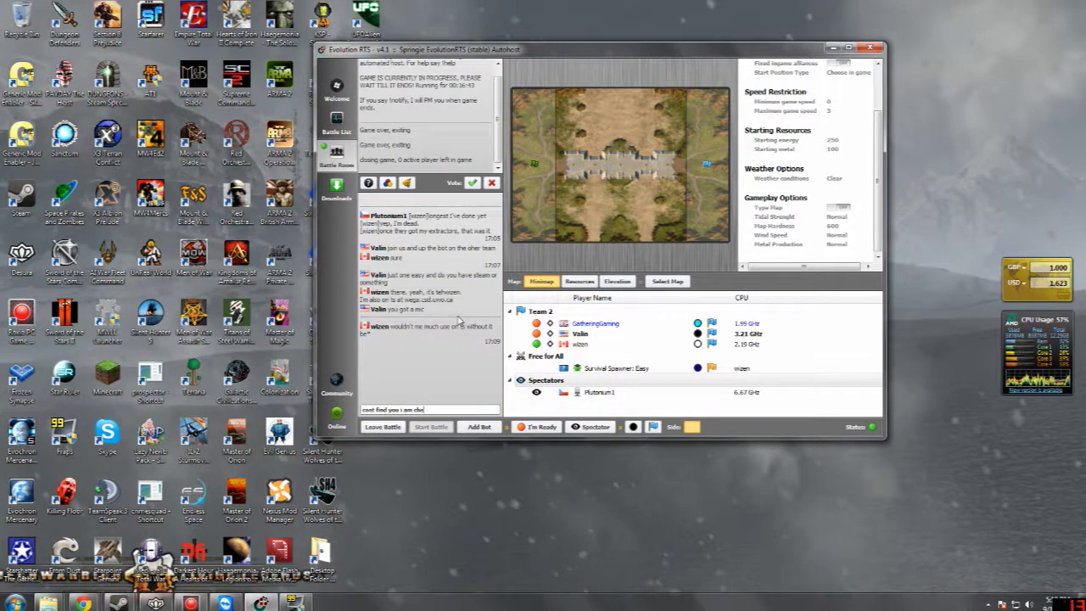
{"action": "type", "text": "c"}
{"action": "type", "text": "sesla"}
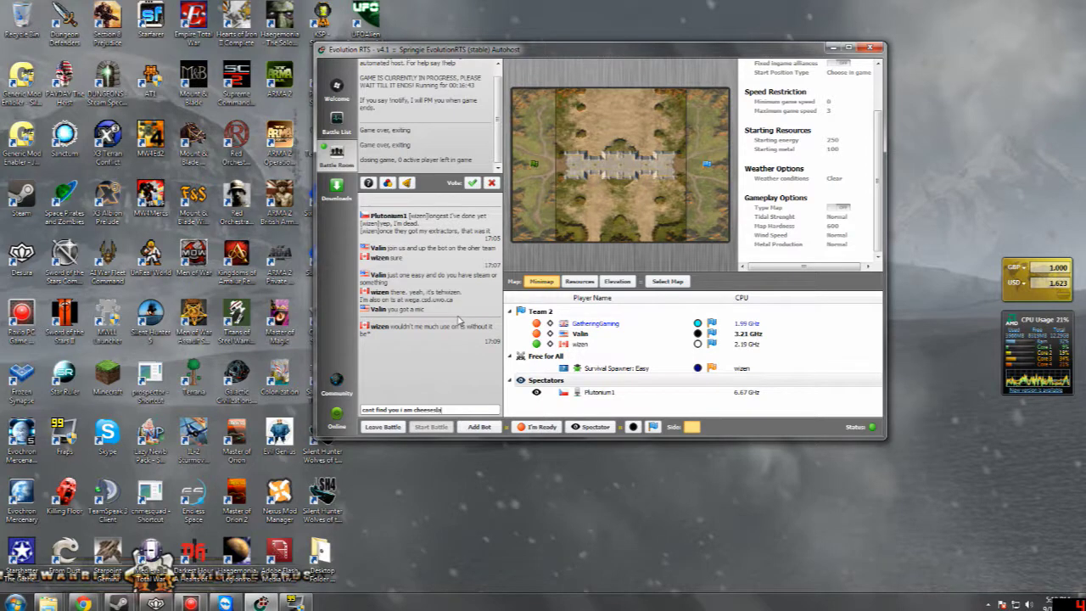
{"action": "type", "text": "pp"}
{"action": "type", "text": "g"}
{"action": "type", "text": "bob"}
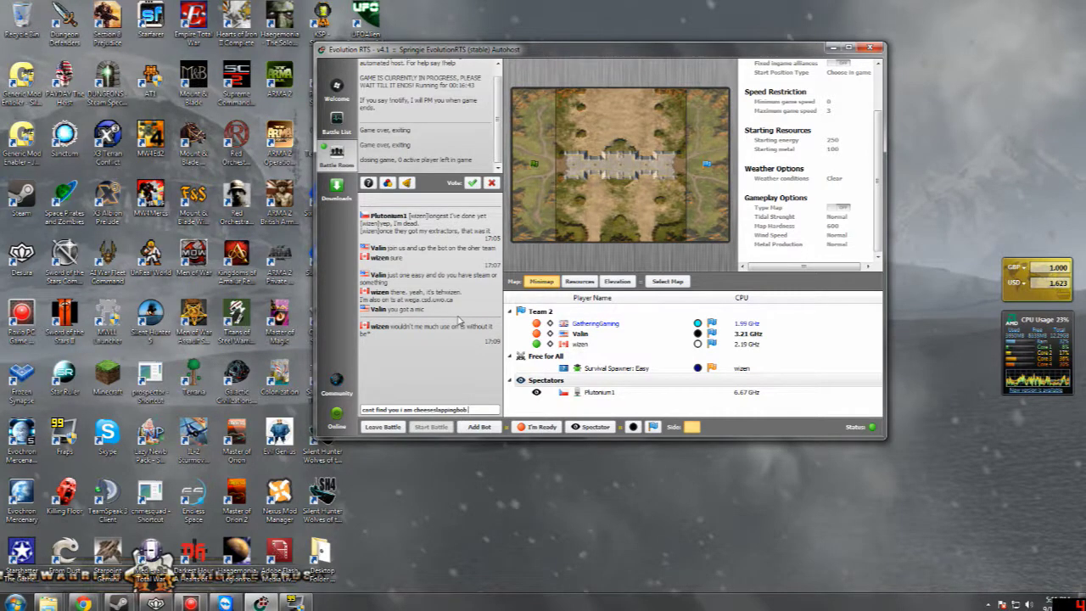
{"action": "type", "text": "ssteam"}
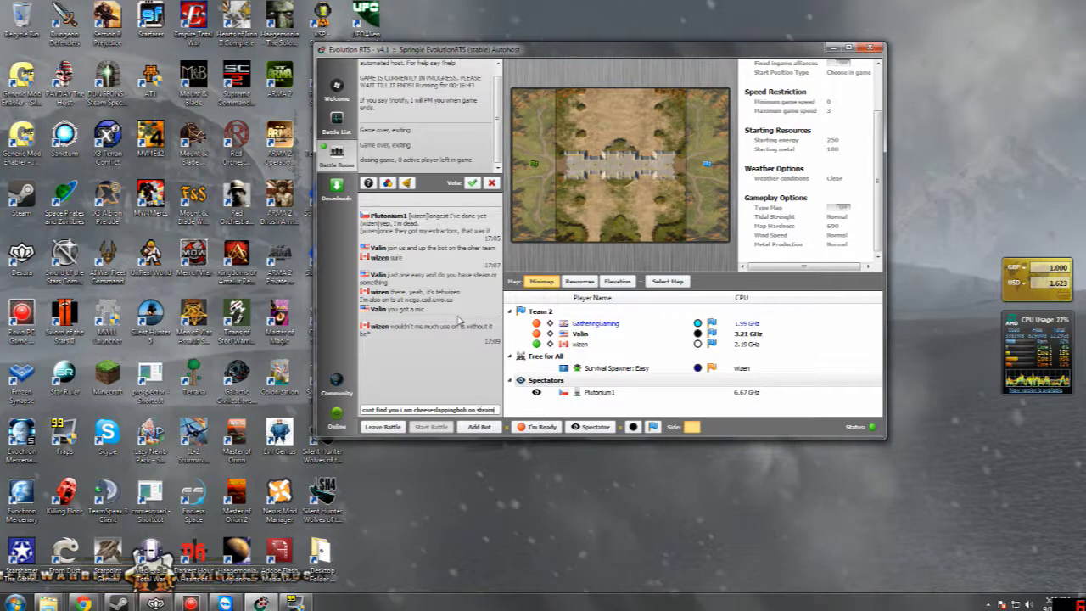
{"action": "key", "text": "Return"}
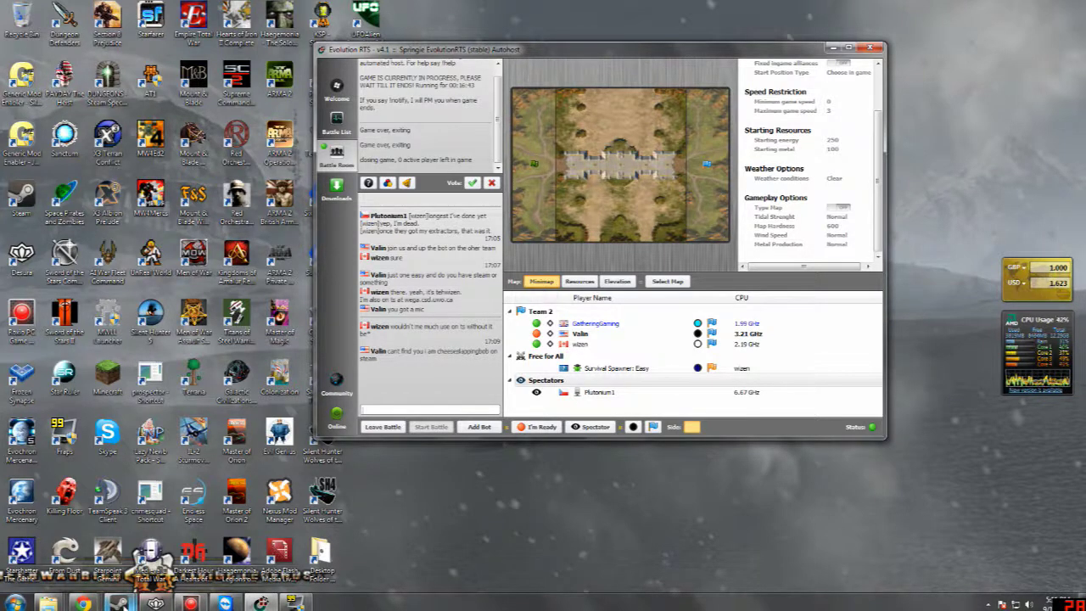
- Bring Steam forward and accept wizen's pending friend invite
{"action": "left_click", "coordinate": [123, 603]}
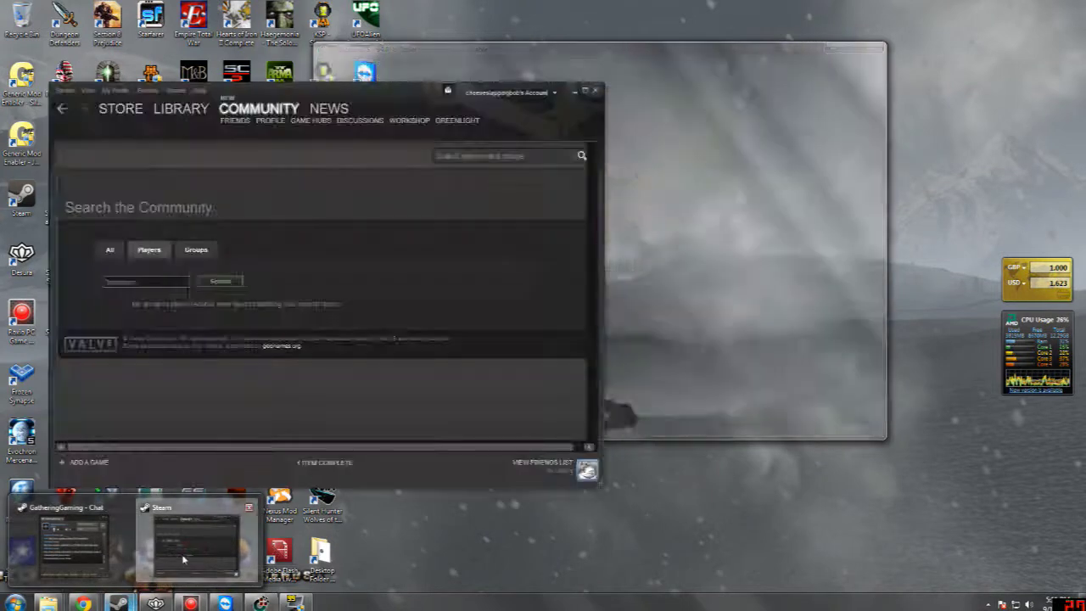
{"action": "left_click", "coordinate": [195, 539]}
{"action": "mouse_move", "coordinate": [386, 100]}
{"action": "left_mouse_down"}
{"action": "mouse_move", "coordinate": [94, 111]}
{"action": "mouse_move", "coordinate": [362, 85]}
{"action": "mouse_move", "coordinate": [331, 76]}
{"action": "left_mouse_up"}
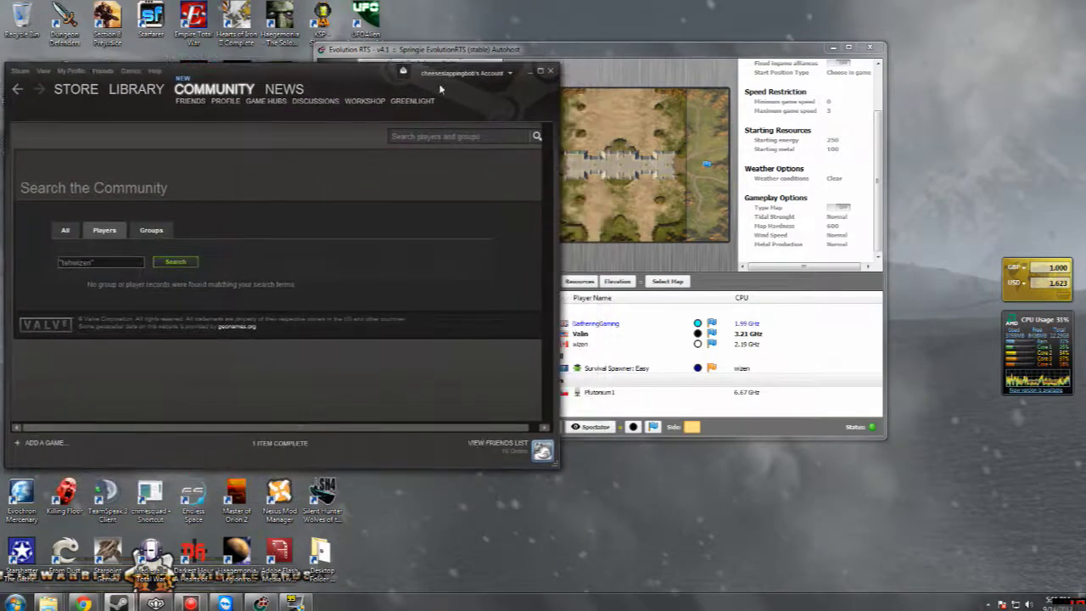
{"action": "left_click", "coordinate": [395, 71]}
{"action": "left_click", "coordinate": [335, 127]}
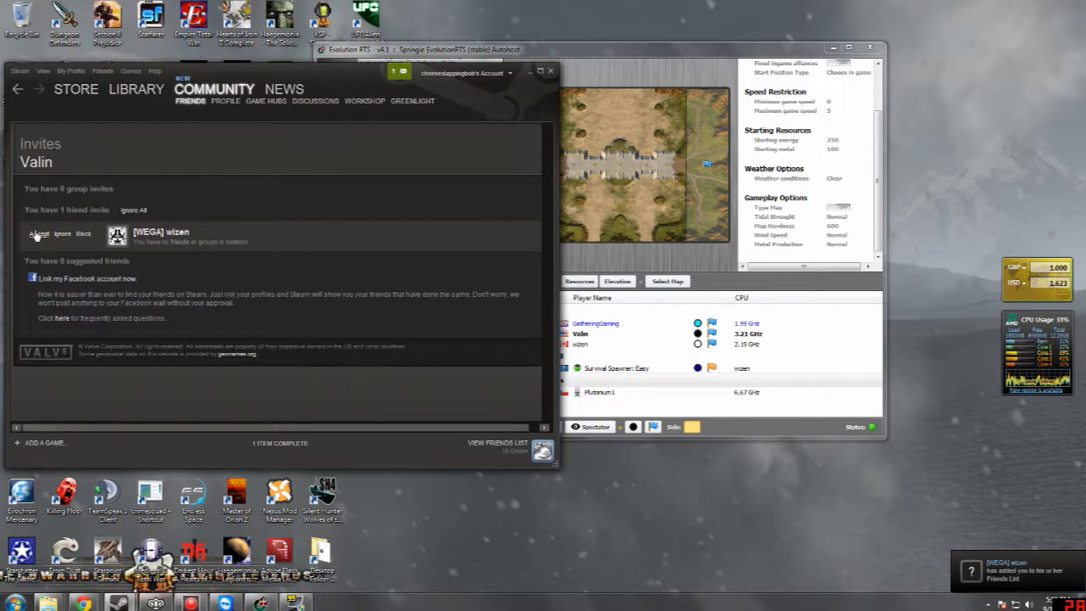
{"action": "left_click", "coordinate": [39, 234]}
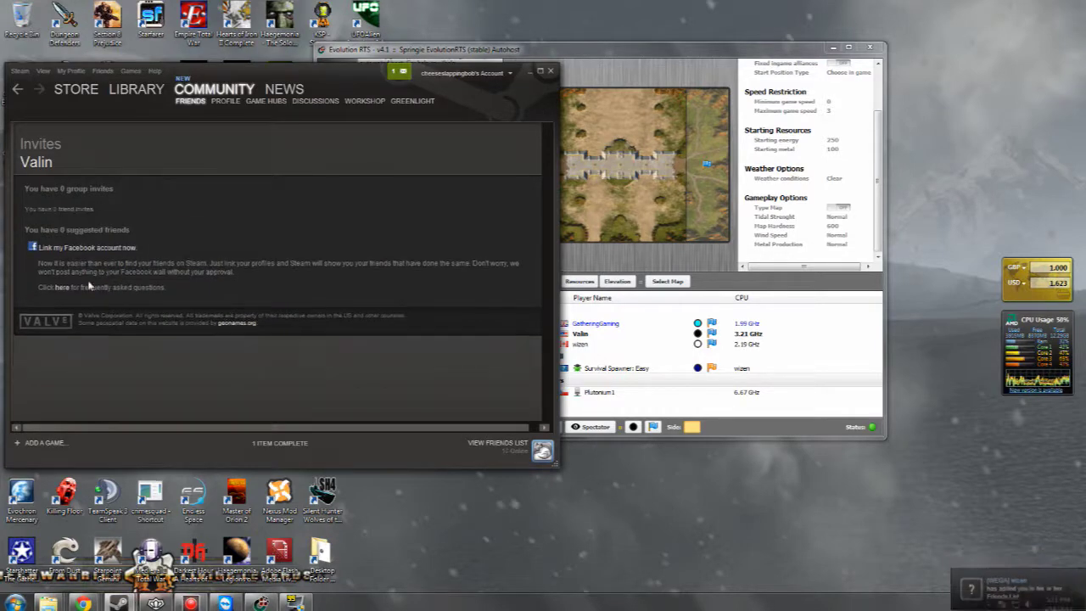
- Check the new friend on the Friends list, then close the list
{"action": "left_click", "coordinate": [497, 444]}
{"action": "scroll", "coordinate": [831, 313], "scroll_direction": "down", "scroll_amount": 3}
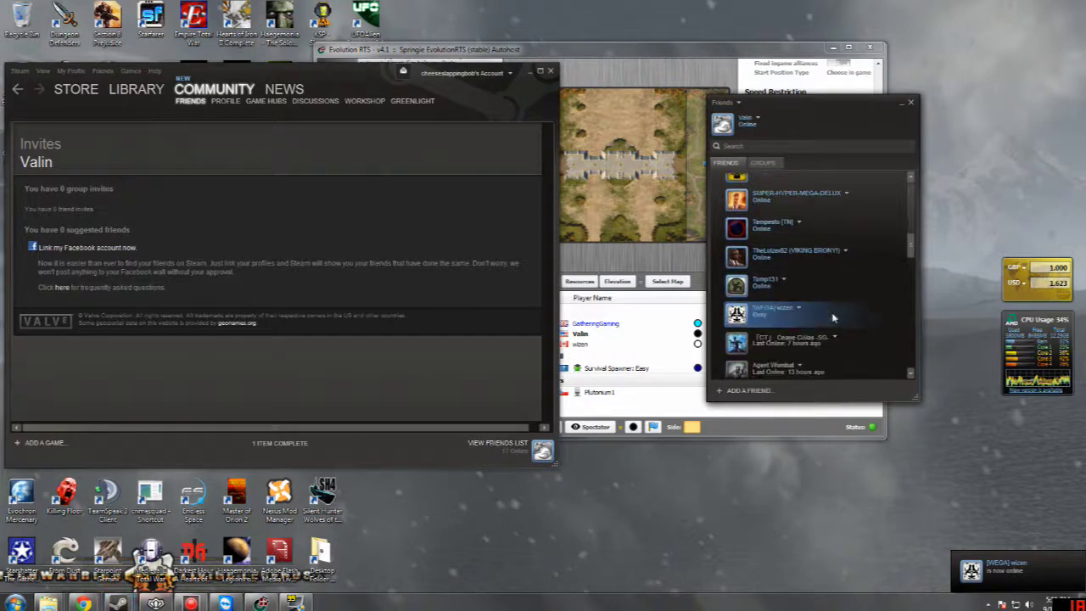
{"action": "left_click", "coordinate": [800, 276]}
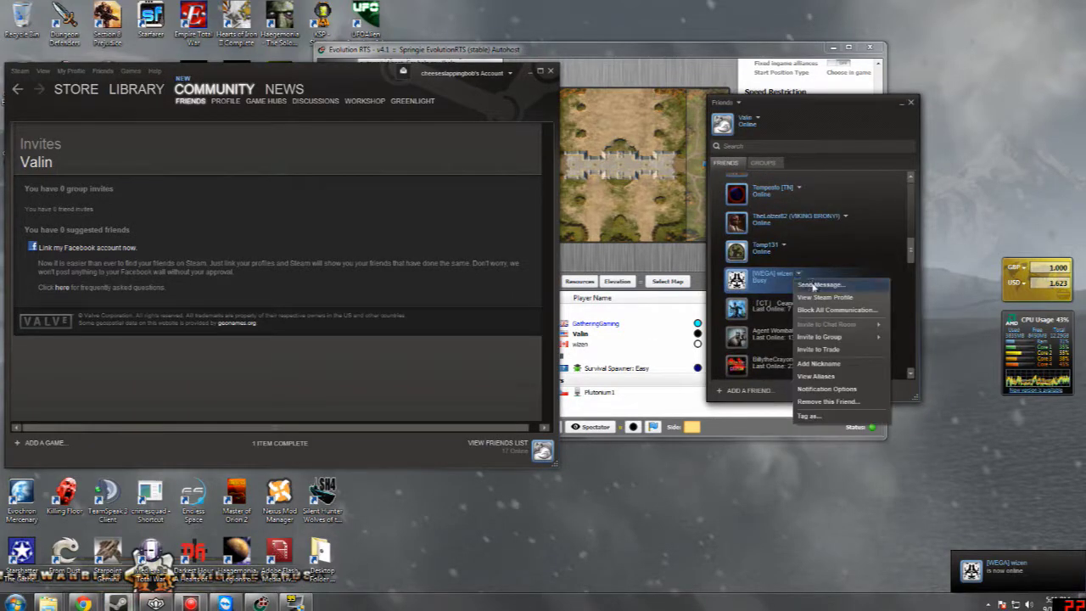
{"action": "left_click", "coordinate": [898, 240]}
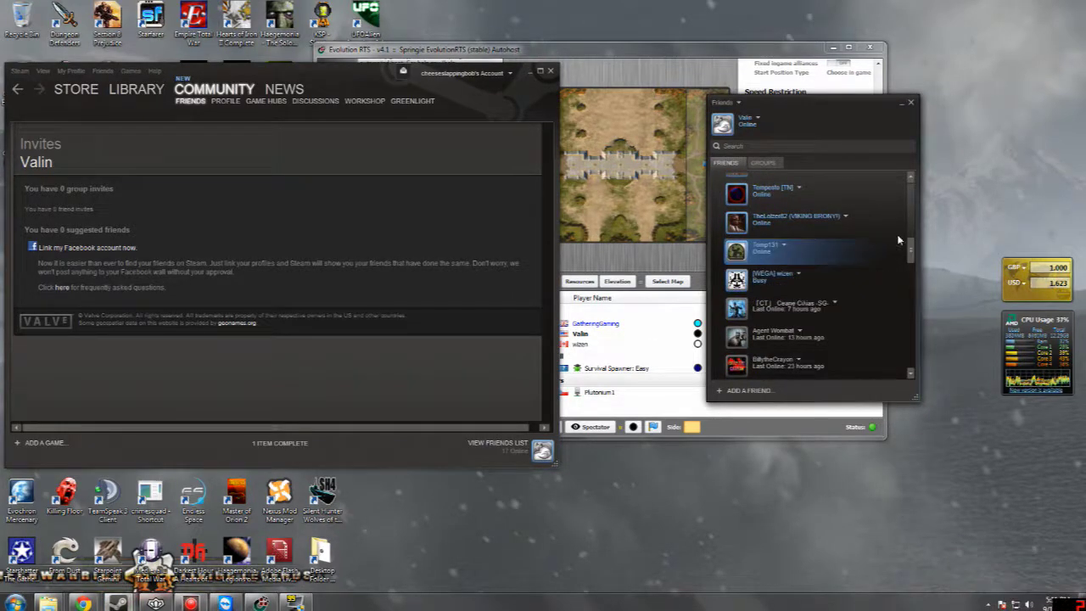
{"action": "left_click", "coordinate": [910, 102]}
- Invite the new friend into the existing chat with Valin and place it on the left
{"action": "left_click", "coordinate": [527, 74]}
{"action": "mouse_move", "coordinate": [118, 603]}
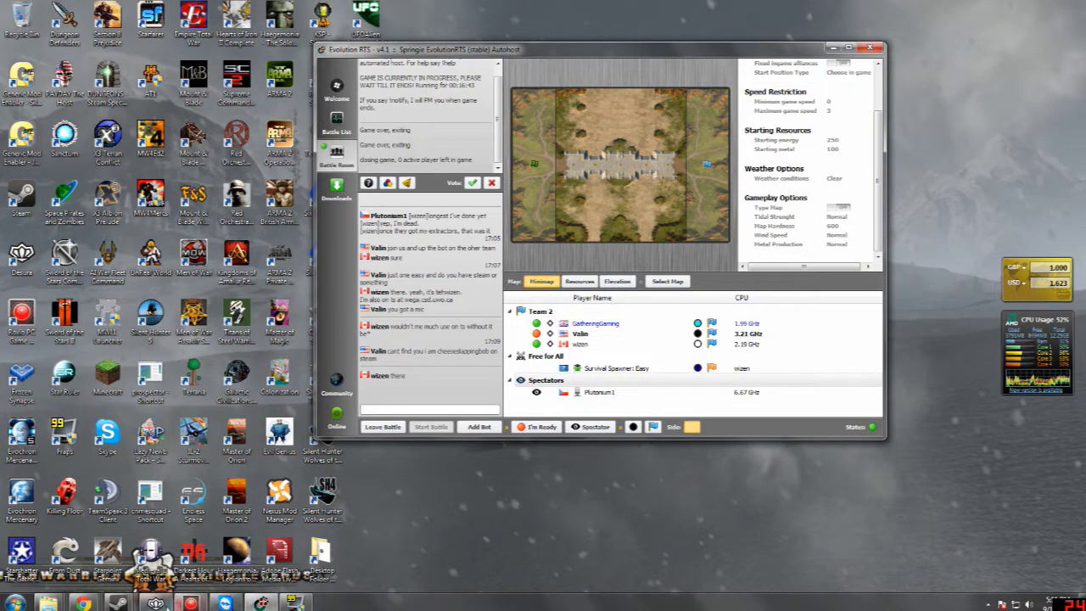
{"action": "left_click", "coordinate": [72, 543]}
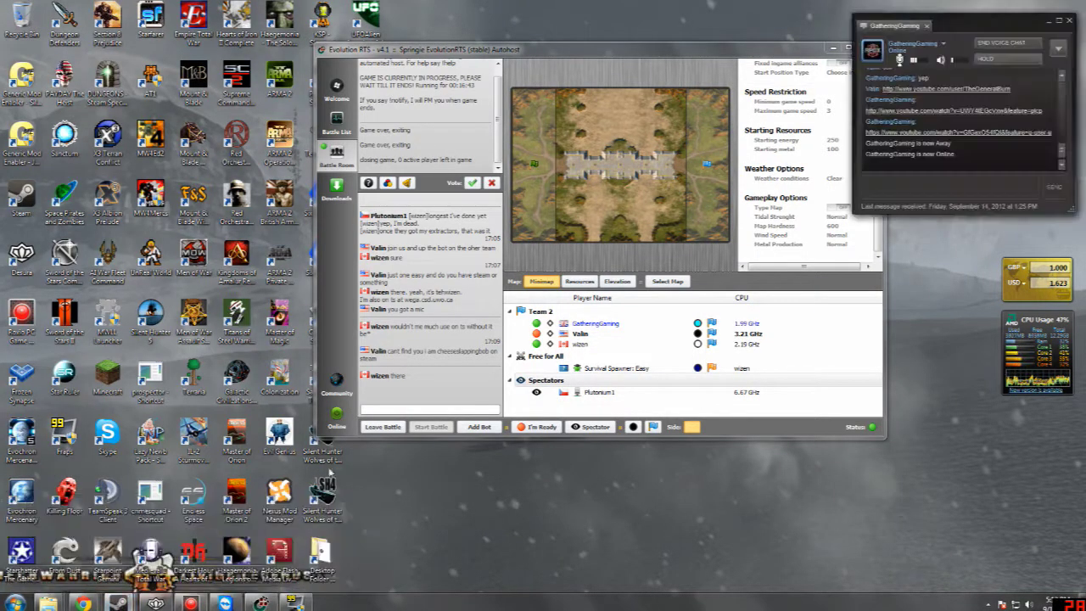
{"action": "left_click", "coordinate": [1058, 48]}
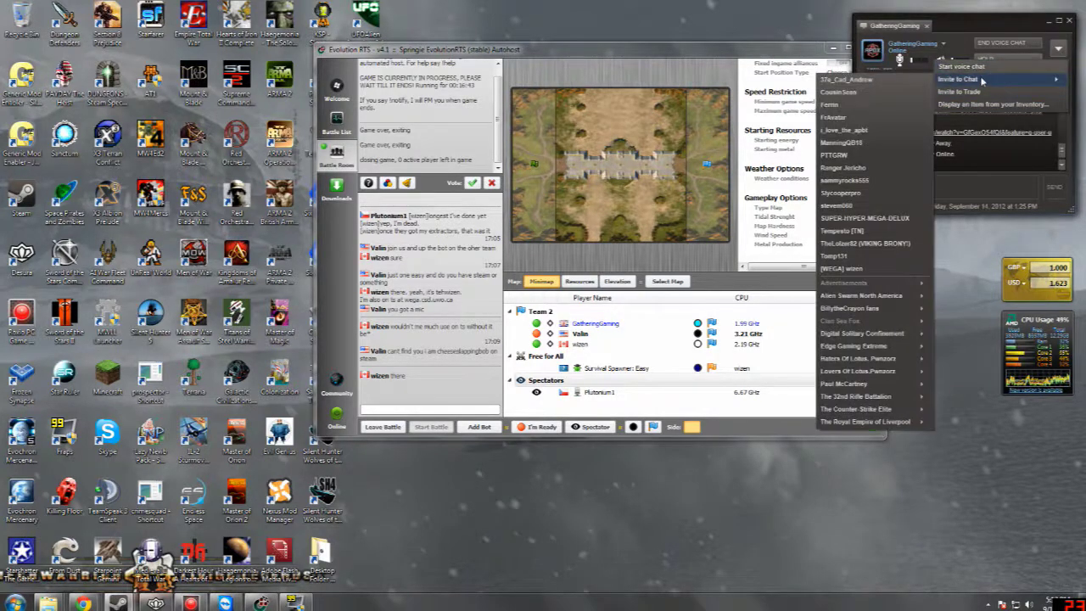
{"action": "mouse_move", "coordinate": [959, 79]}
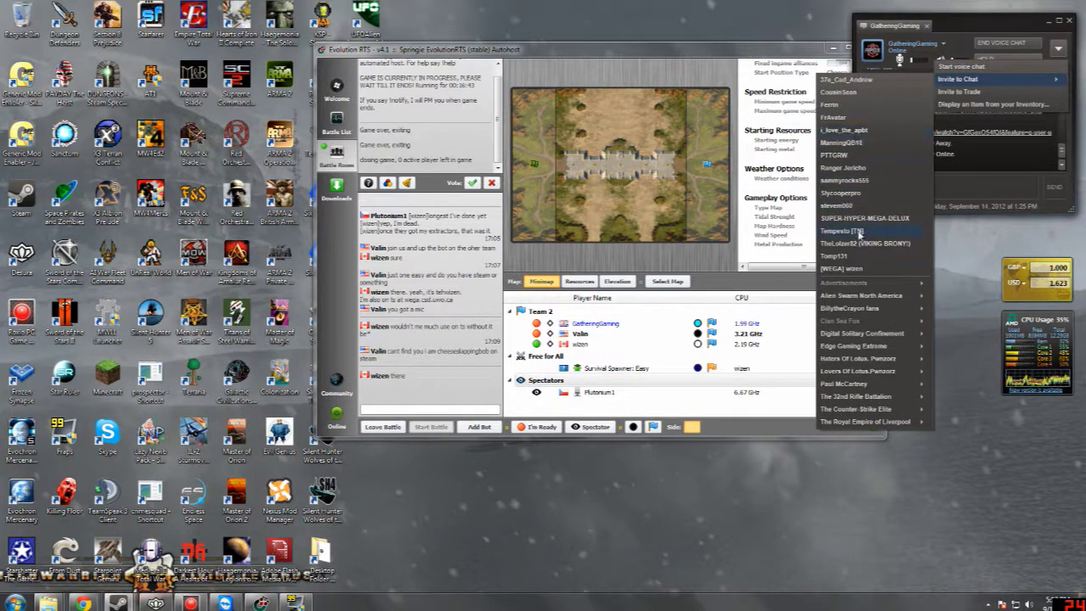
{"action": "left_click", "coordinate": [853, 270]}
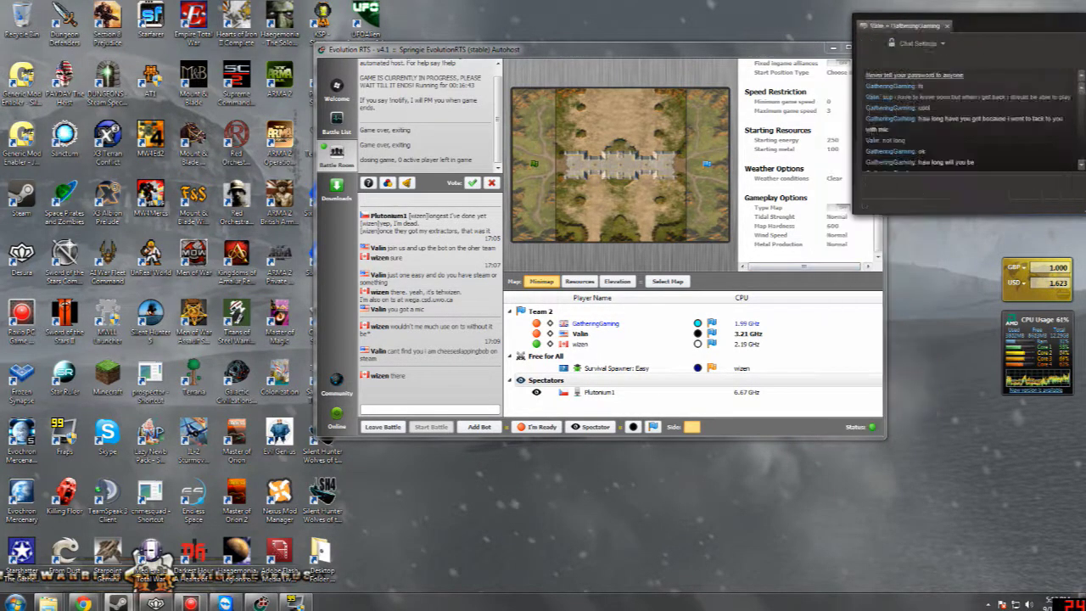
{"action": "left_click_drag", "start_coordinate": [1002, 21], "coordinate": [774, 38]}
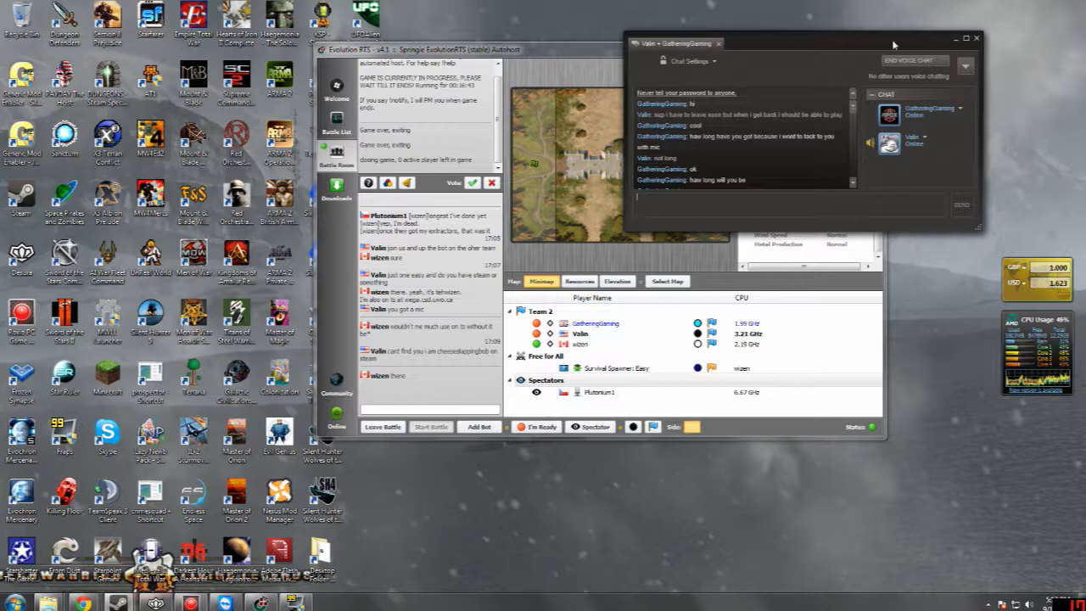
{"action": "left_click_drag", "start_coordinate": [941, 43], "coordinate": [307, 161]}
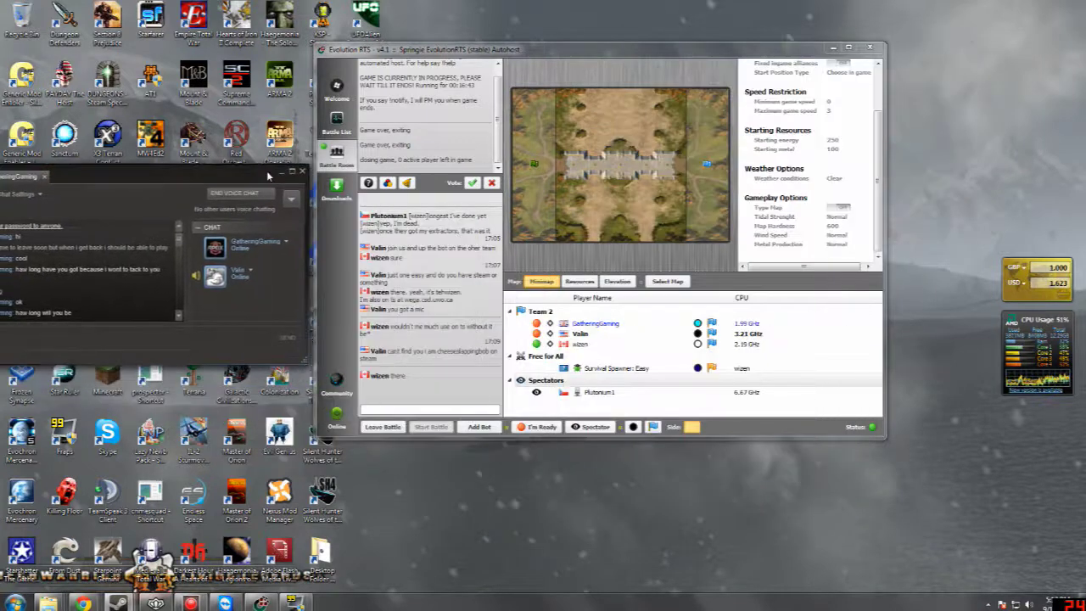
- Reposition the battle room and chat windows, hide the group chat, and move the lobby left
{"action": "left_click_drag", "start_coordinate": [663, 50], "coordinate": [748, 36]}
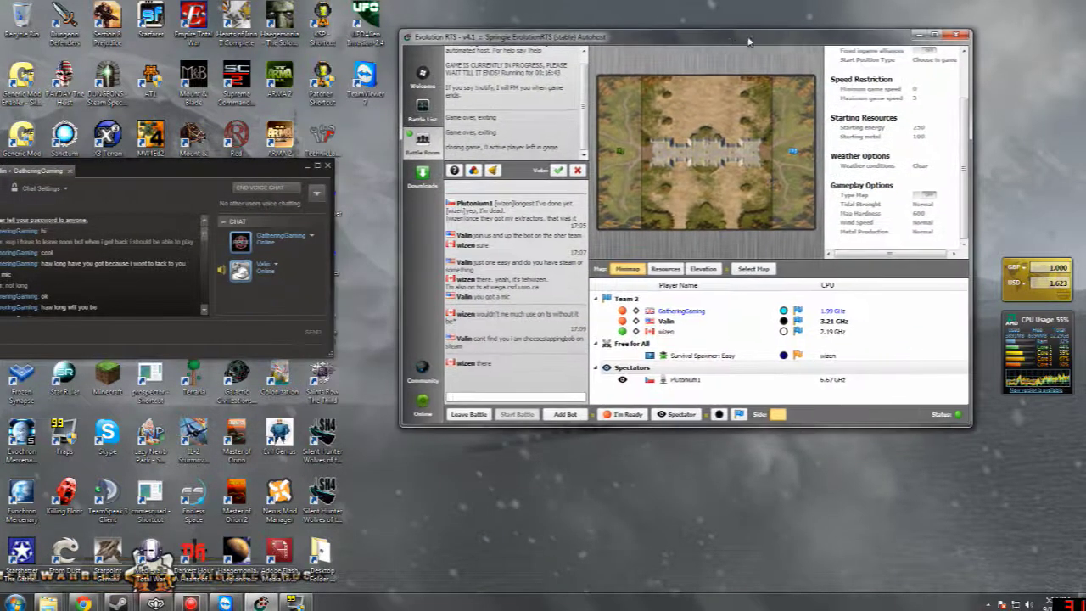
{"action": "left_click_drag", "start_coordinate": [213, 172], "coordinate": [259, 127]}
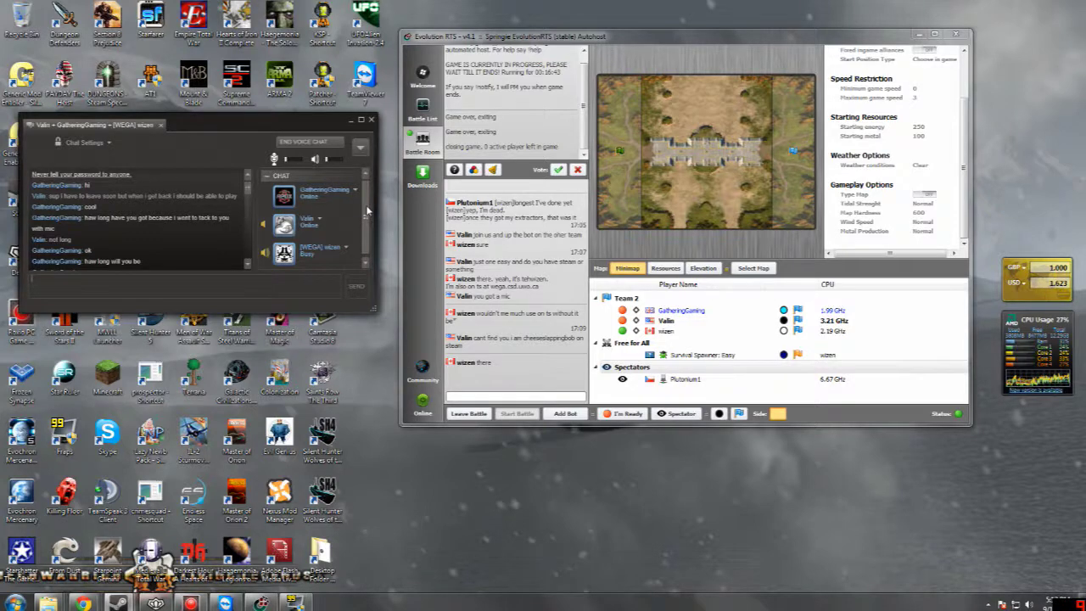
{"action": "left_click", "coordinate": [352, 121]}
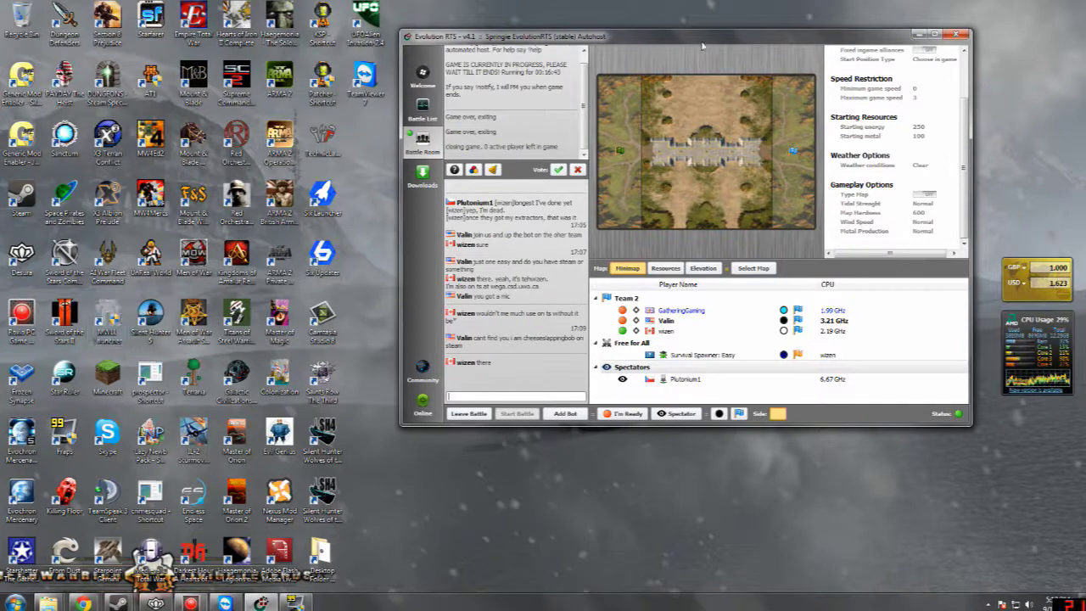
{"action": "left_click_drag", "start_coordinate": [704, 41], "coordinate": [456, 39]}
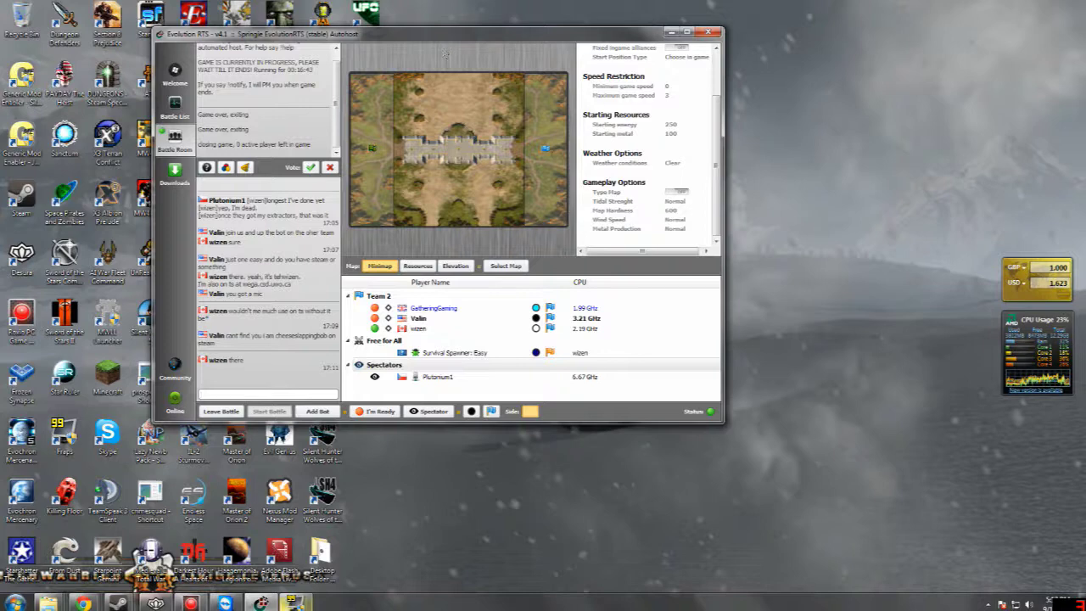
- Briefly show and hide the Fraps settings, then drag the battle room to the right side
{"action": "left_click", "coordinate": [292, 602]}
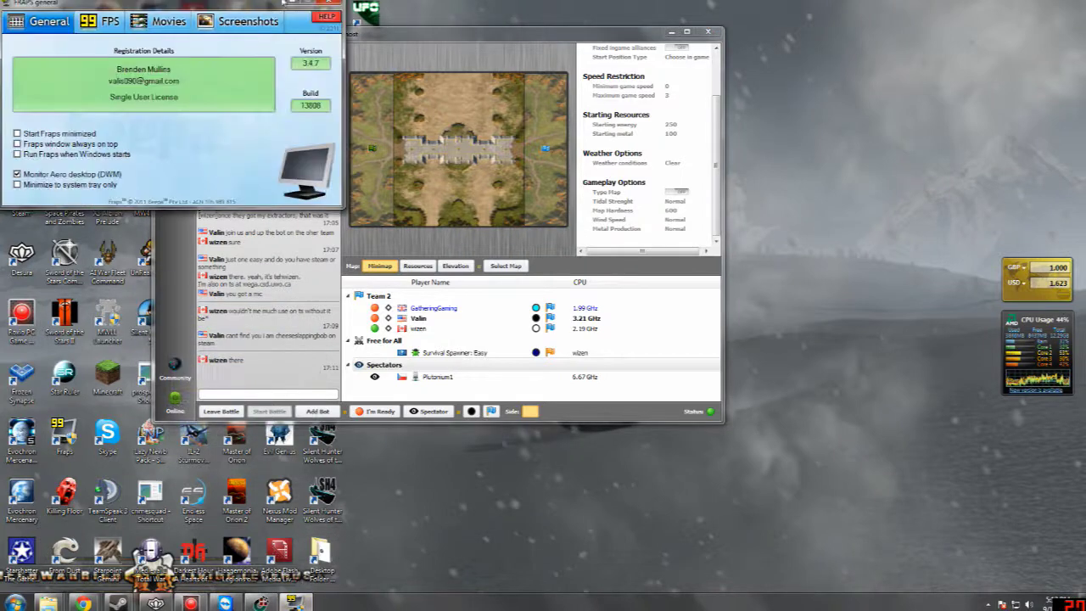
{"action": "left_click", "coordinate": [291, 4]}
{"action": "left_click_drag", "start_coordinate": [500, 38], "coordinate": [753, 23]}
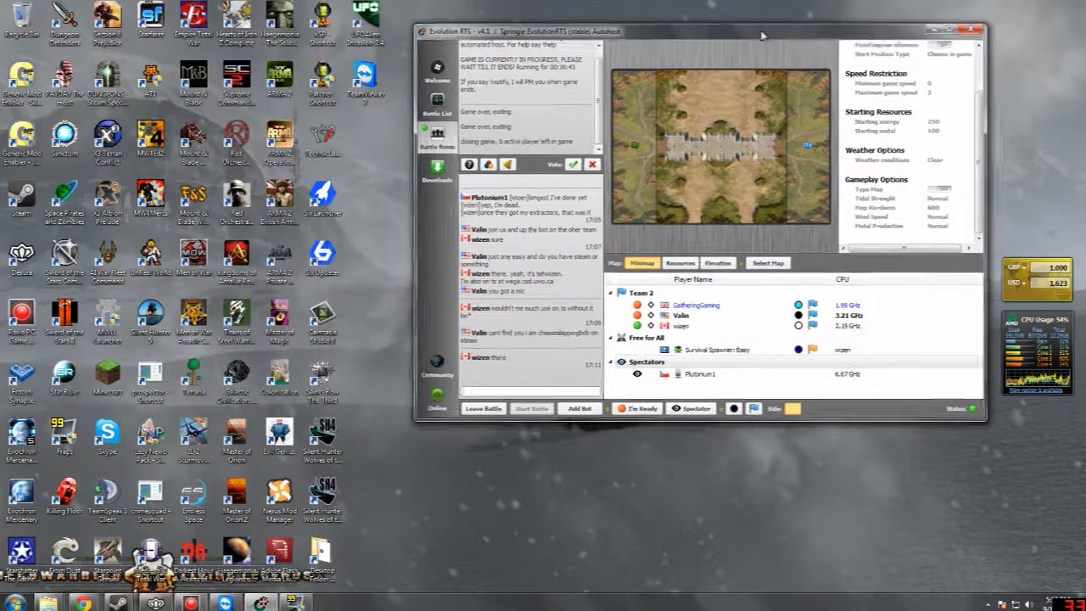